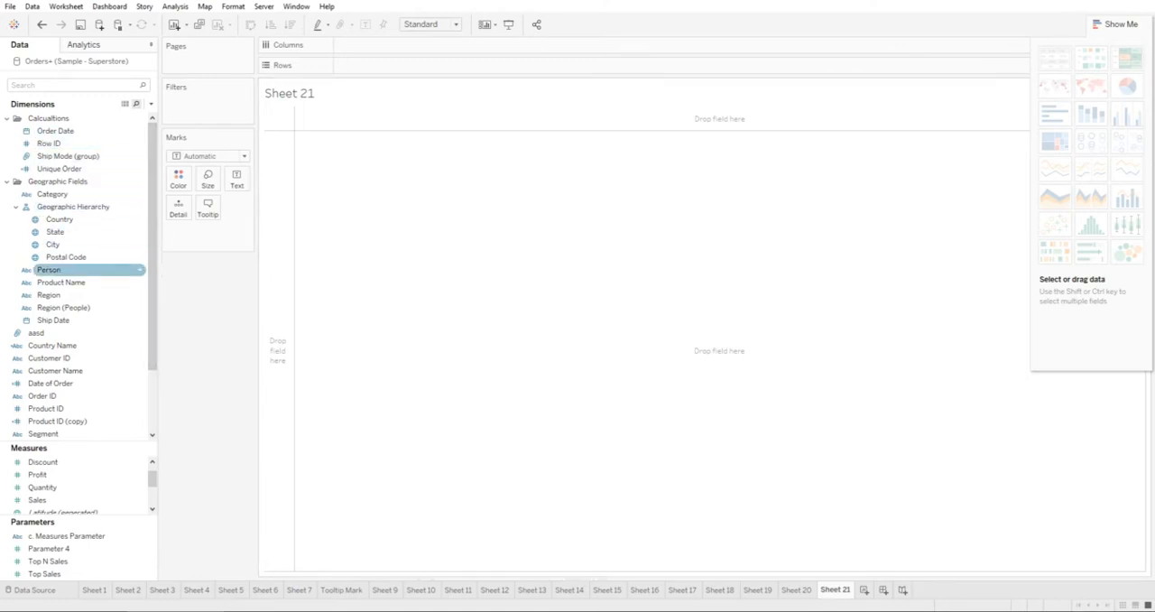
Select the Country, State and Sales fields together to check which chart types are offered for them.
click(61, 219)
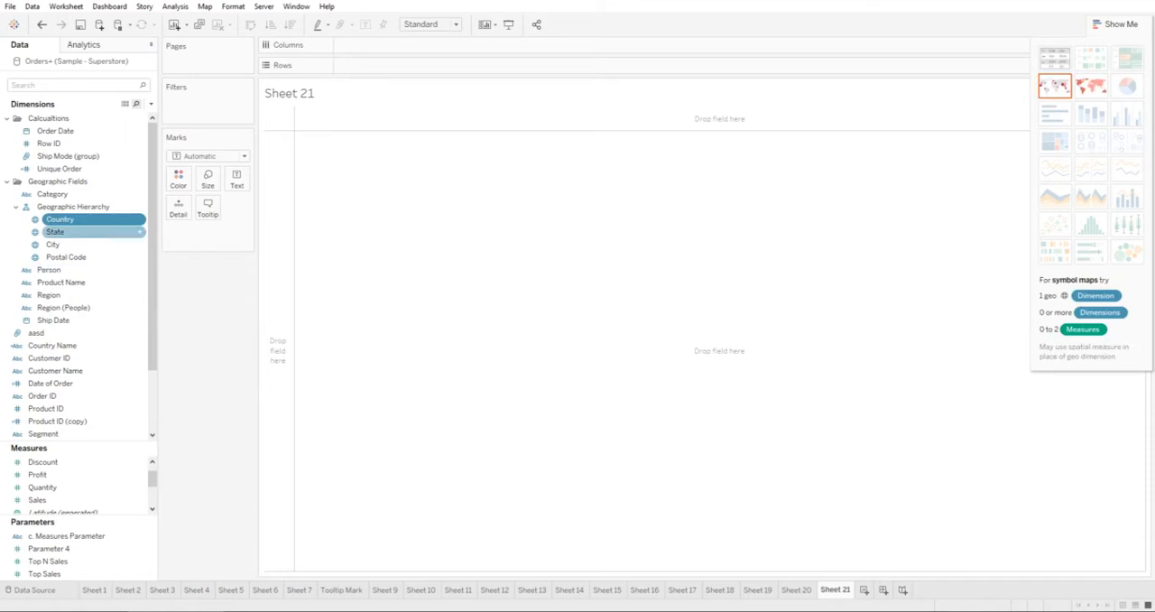
ctrl+click(55, 232)
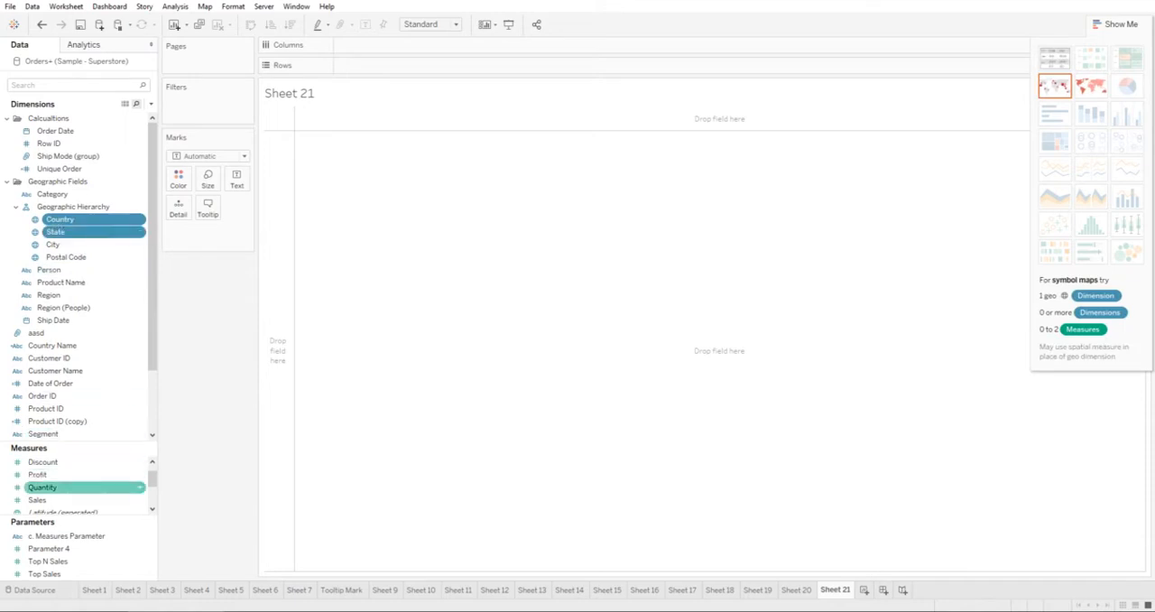
ctrl+click(37, 499)
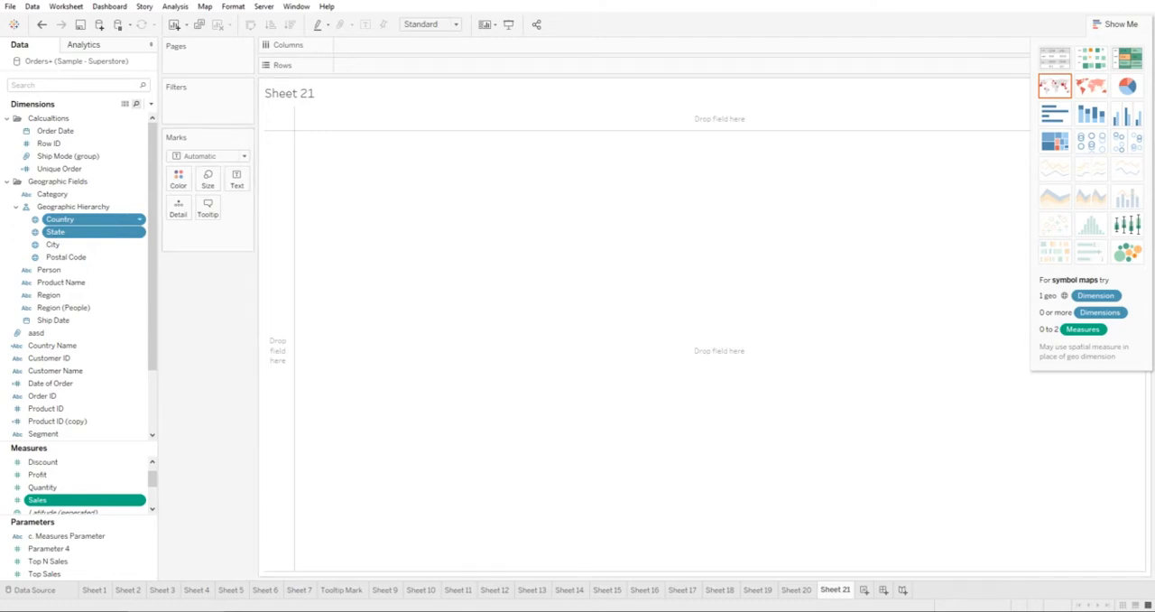
click(81, 220)
click(81, 231)
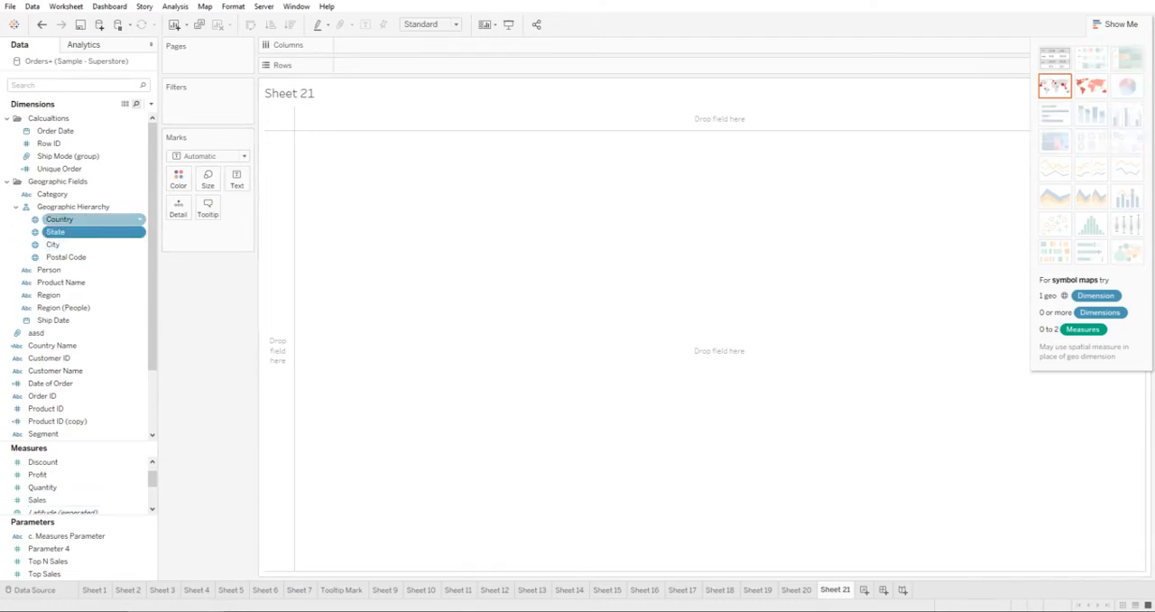
click(72, 232)
key(Return)
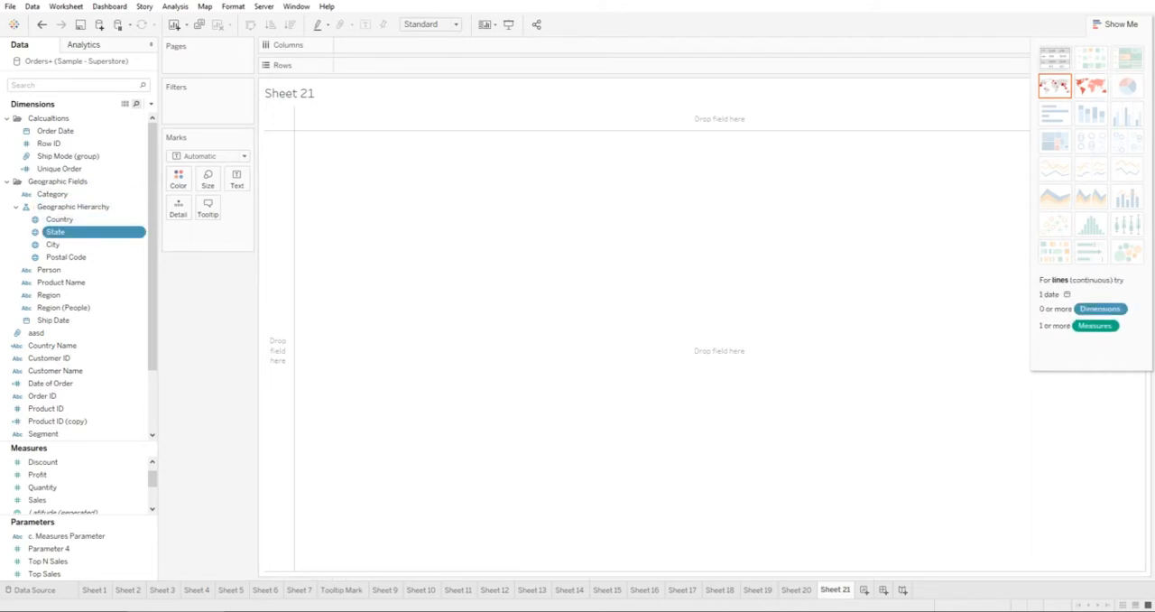
key(F2)
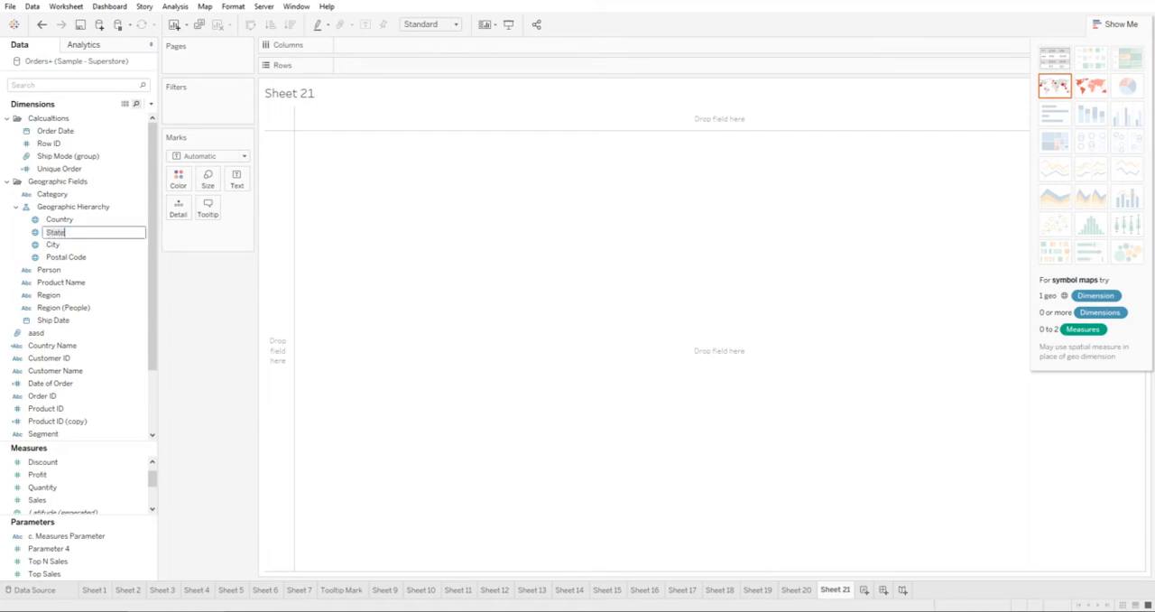
click(72, 219)
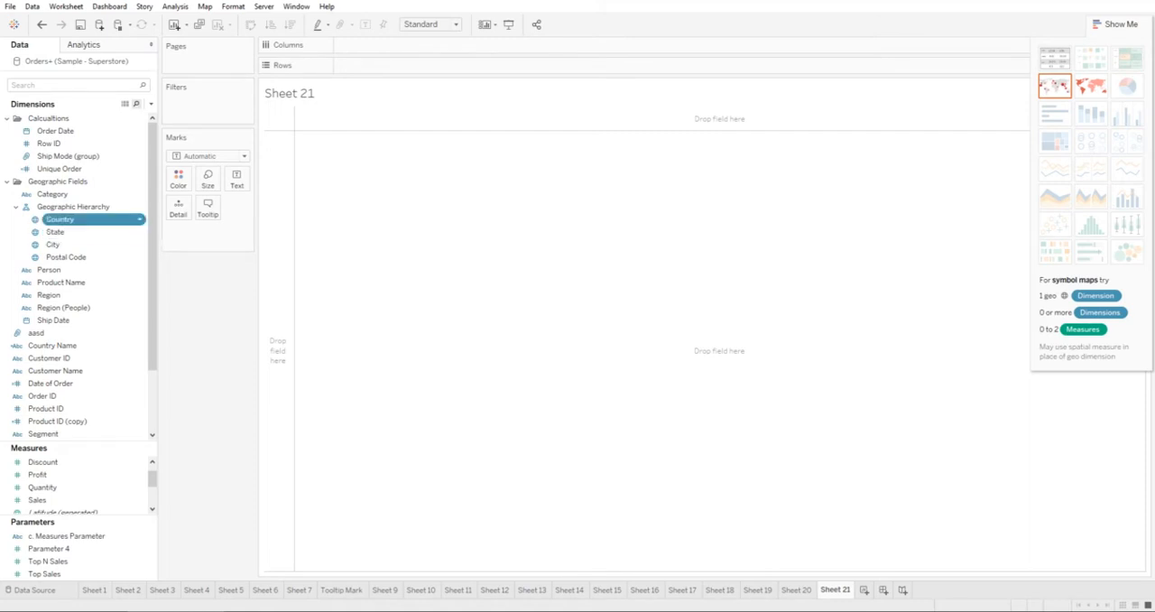
Build a text table from the State field and convert it to a filled map and on to a symbol map.
click(72, 232)
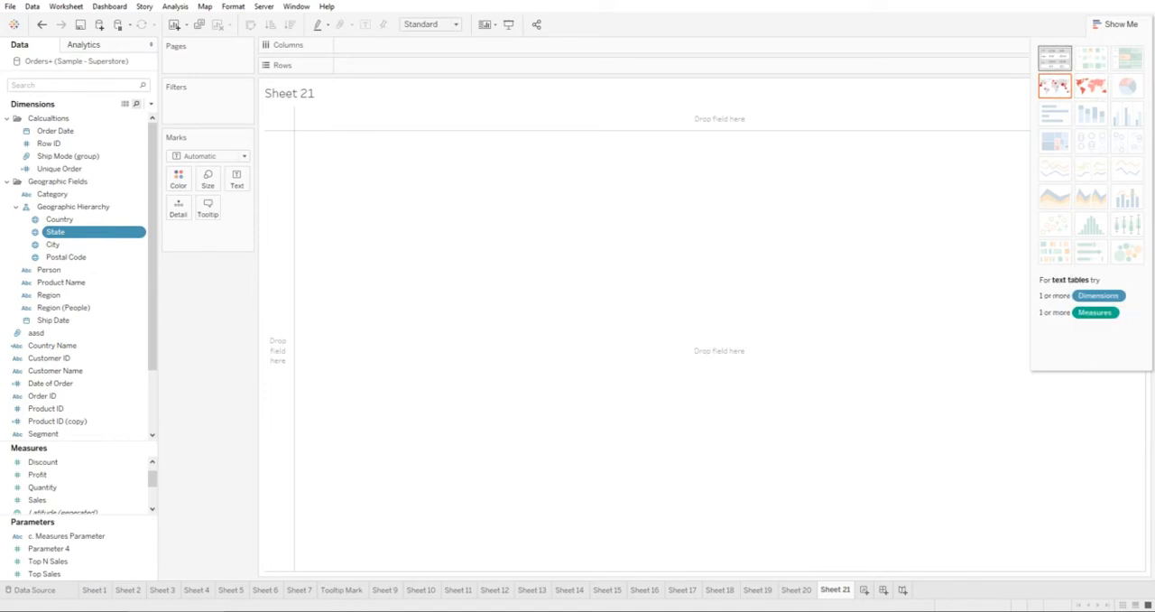
click(1054, 59)
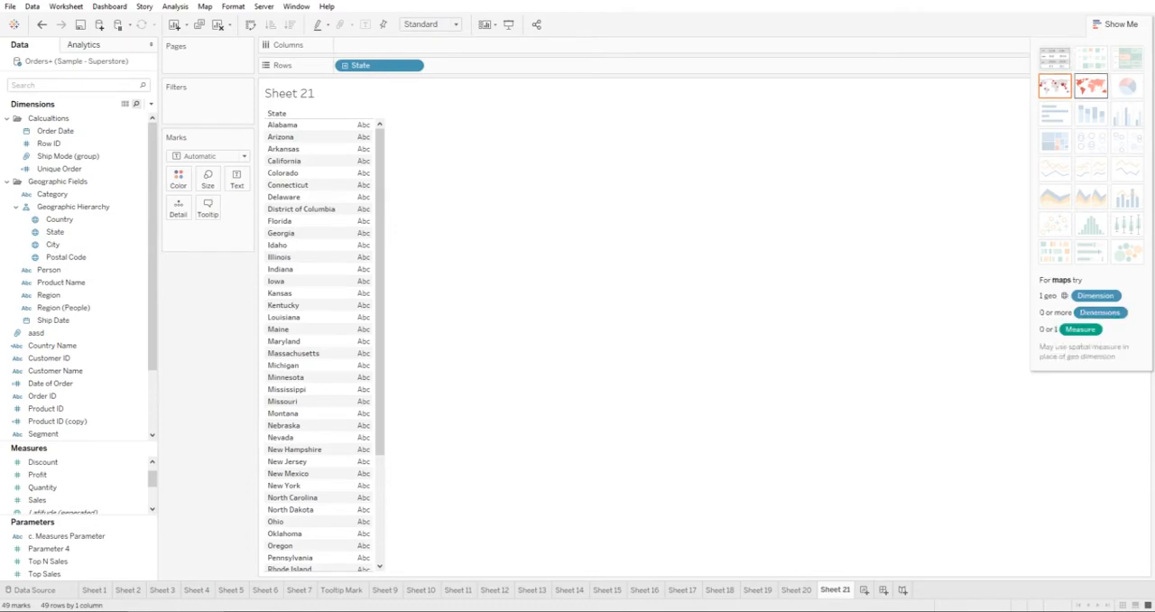
click(1089, 86)
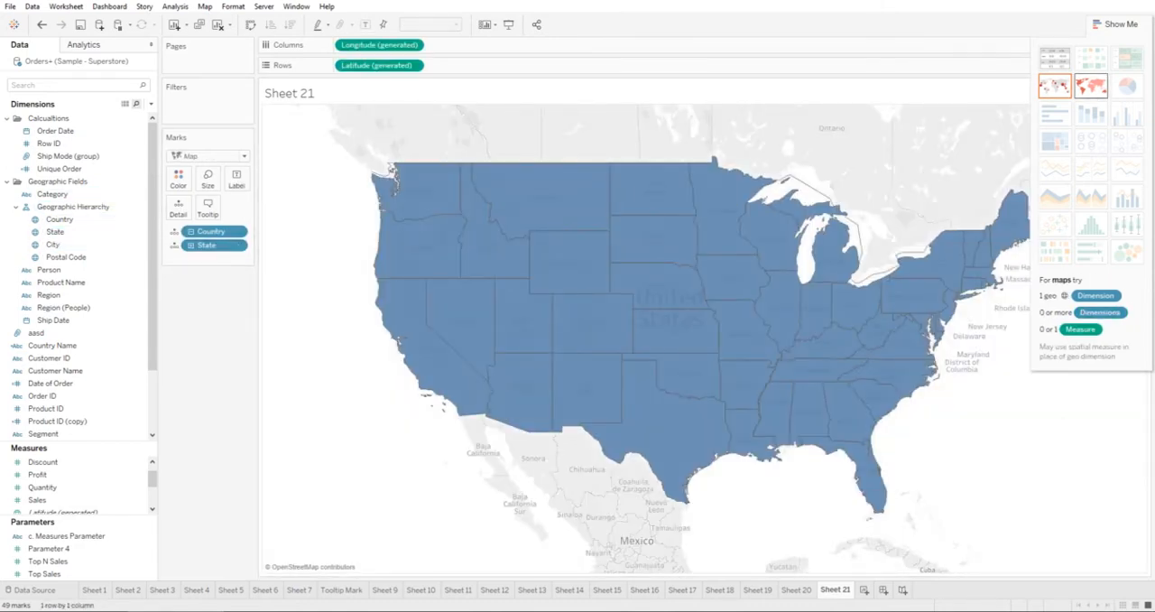
click(1054, 86)
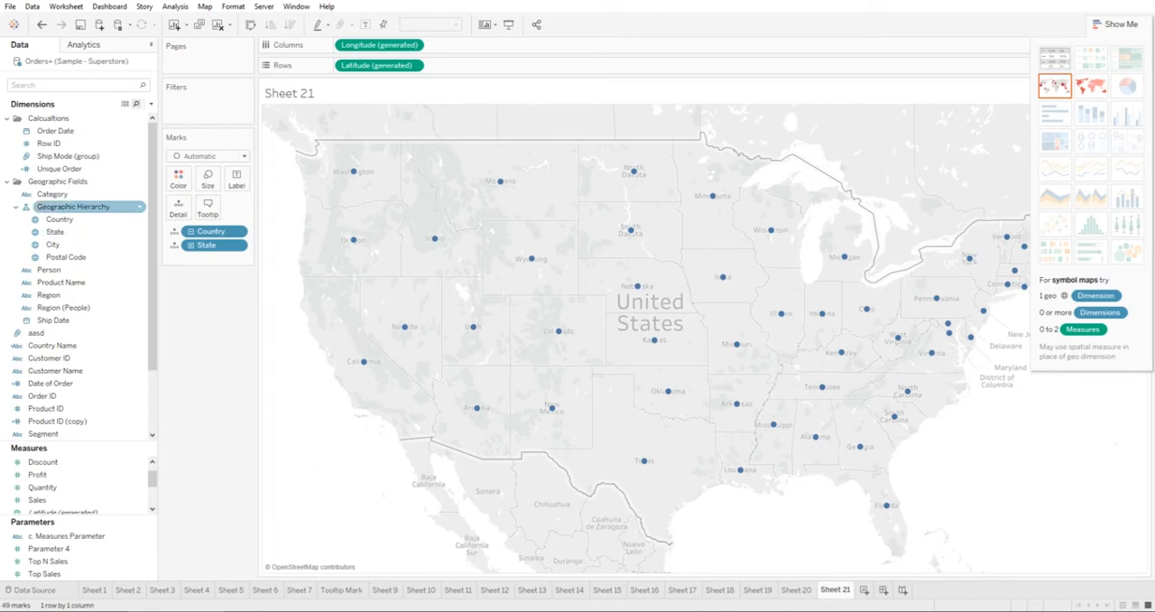
Combine the State, Person and Sales fields into a highlight table using Show Me.
click(90, 232)
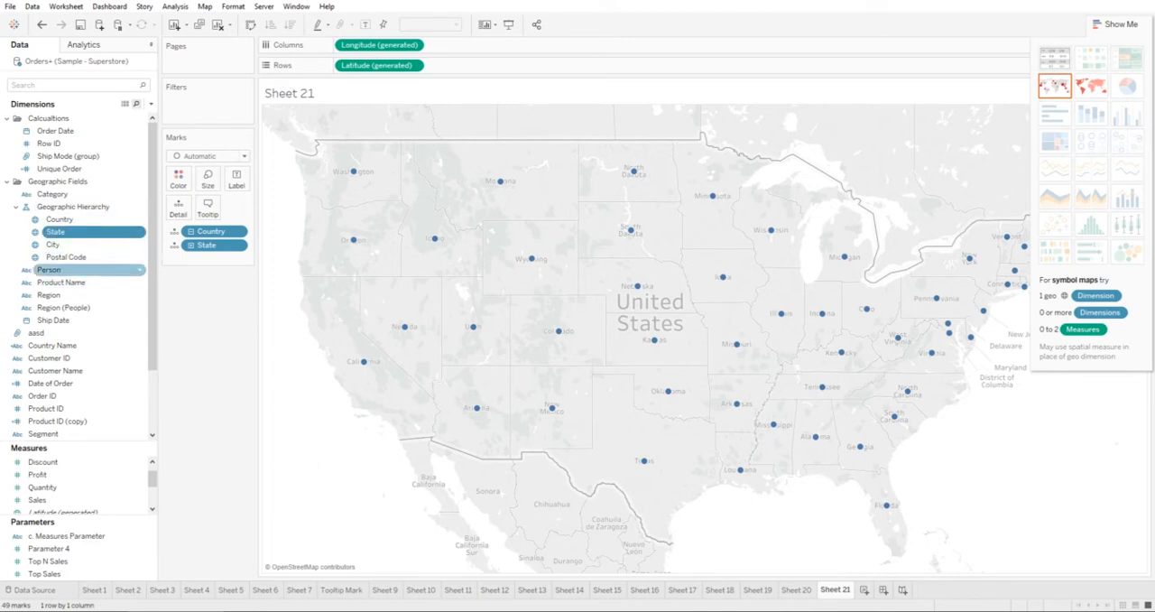
ctrl+click(90, 270)
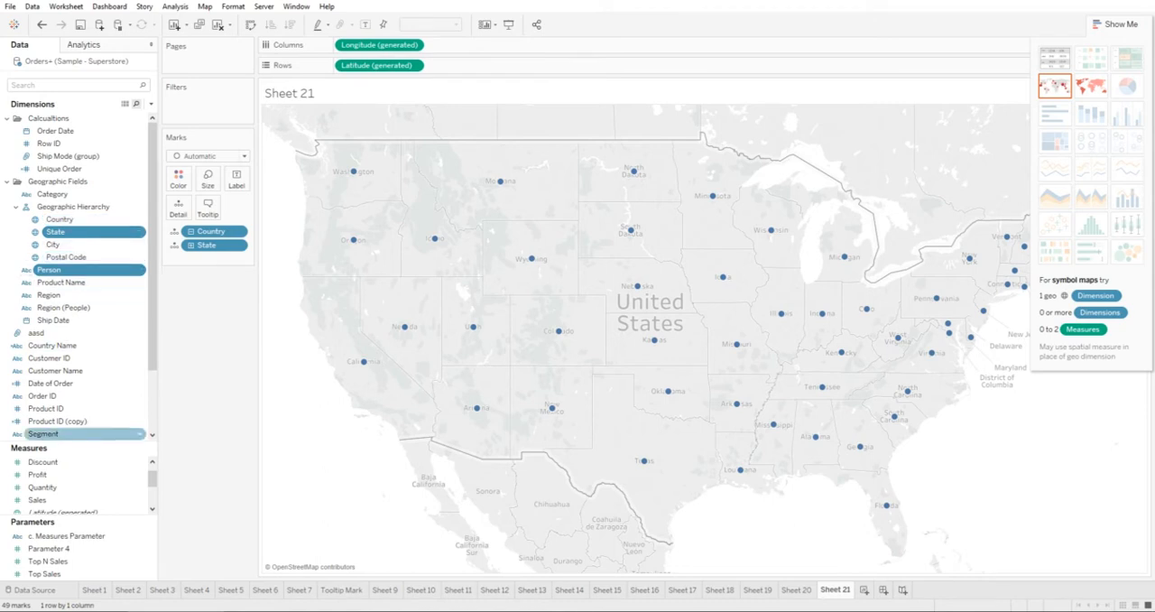
ctrl+click(54, 500)
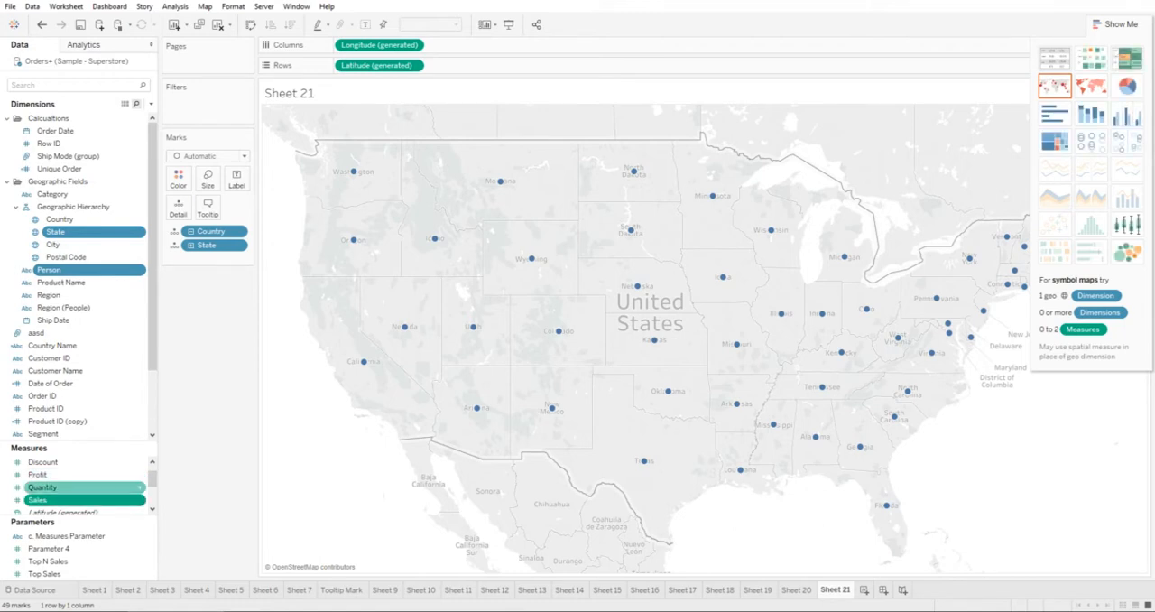
click(55, 232)
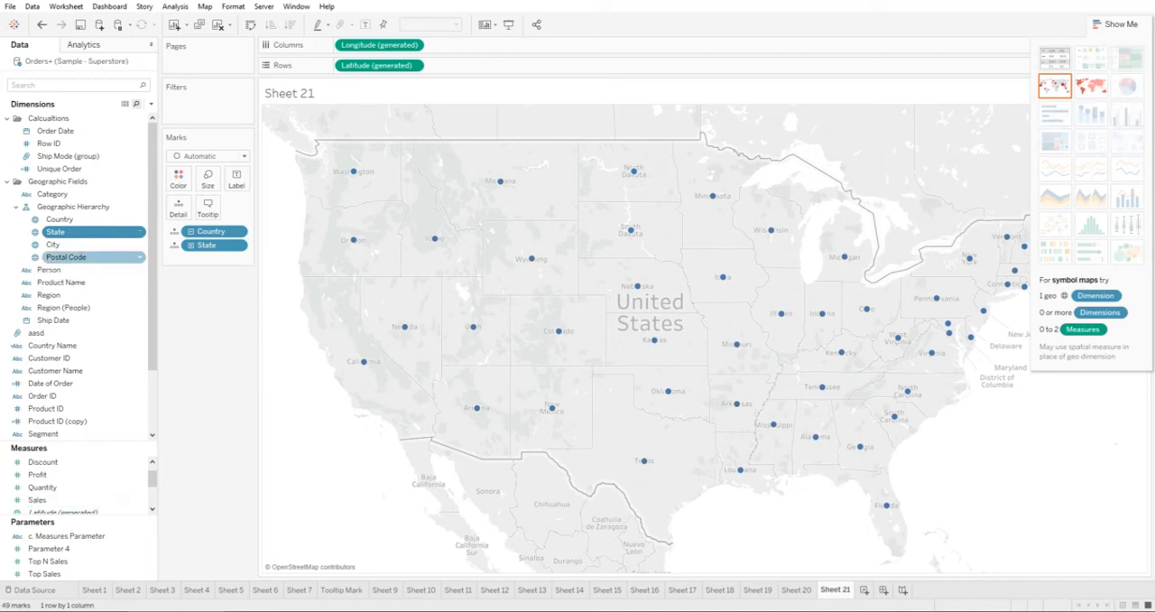
ctrl+click(54, 270)
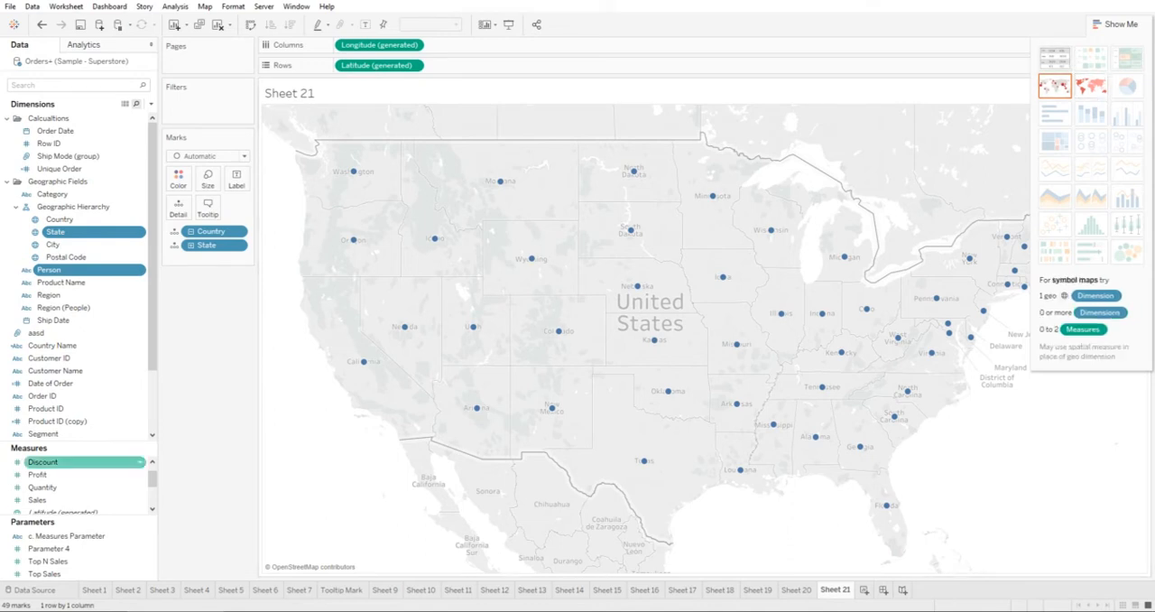
ctrl+click(54, 500)
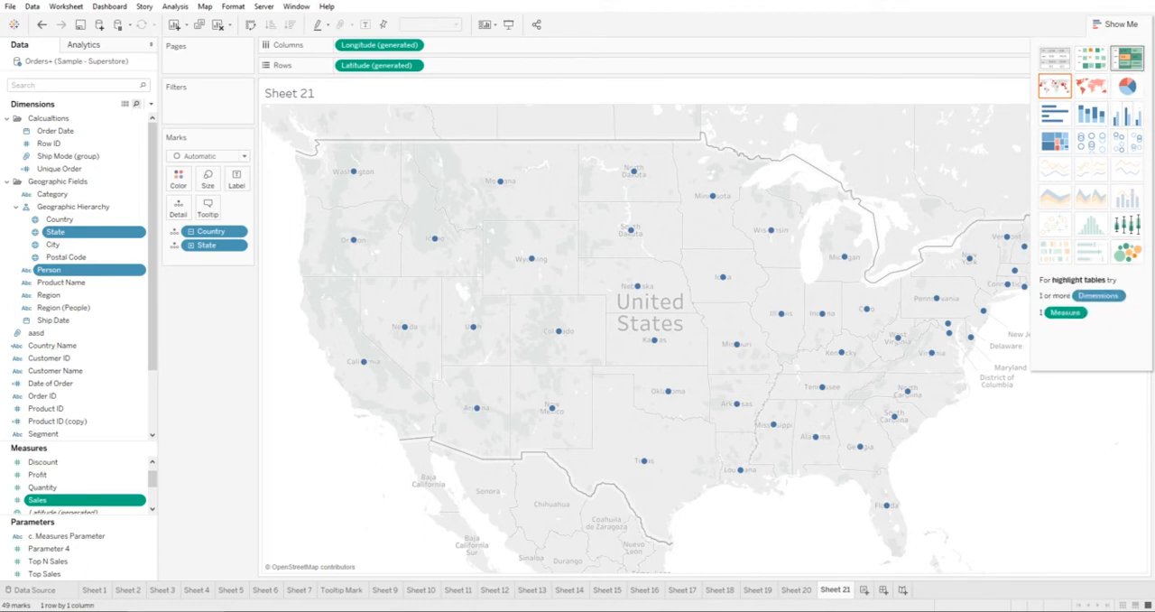
click(1126, 58)
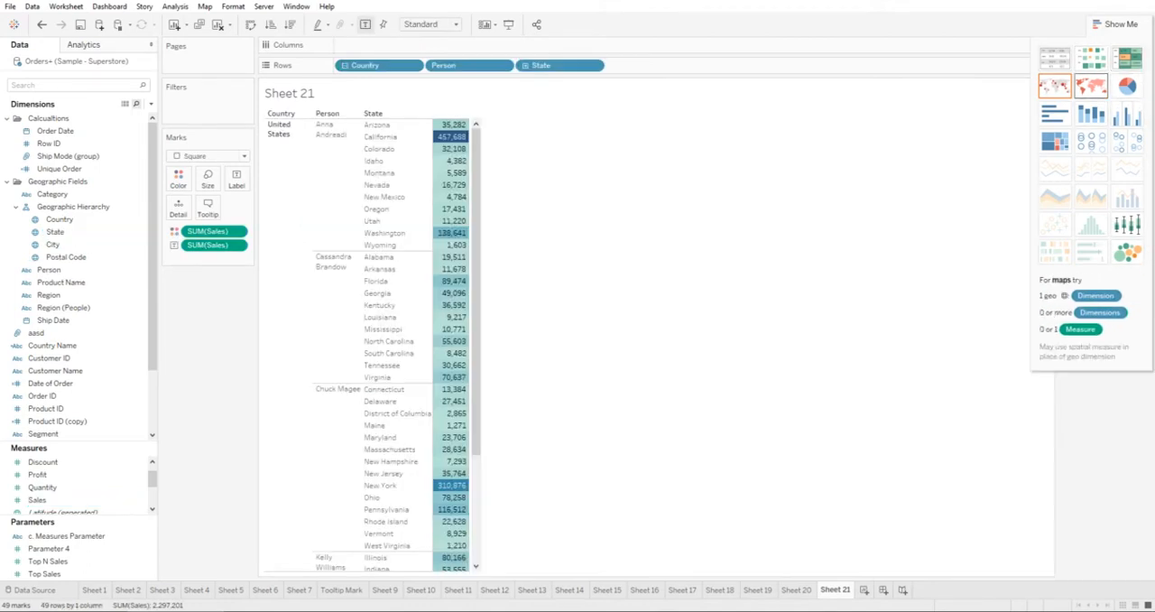
Try the Sales by State and Person view as pie charts, horizontal bars, stacked bars and side-by-side bars.
click(1127, 85)
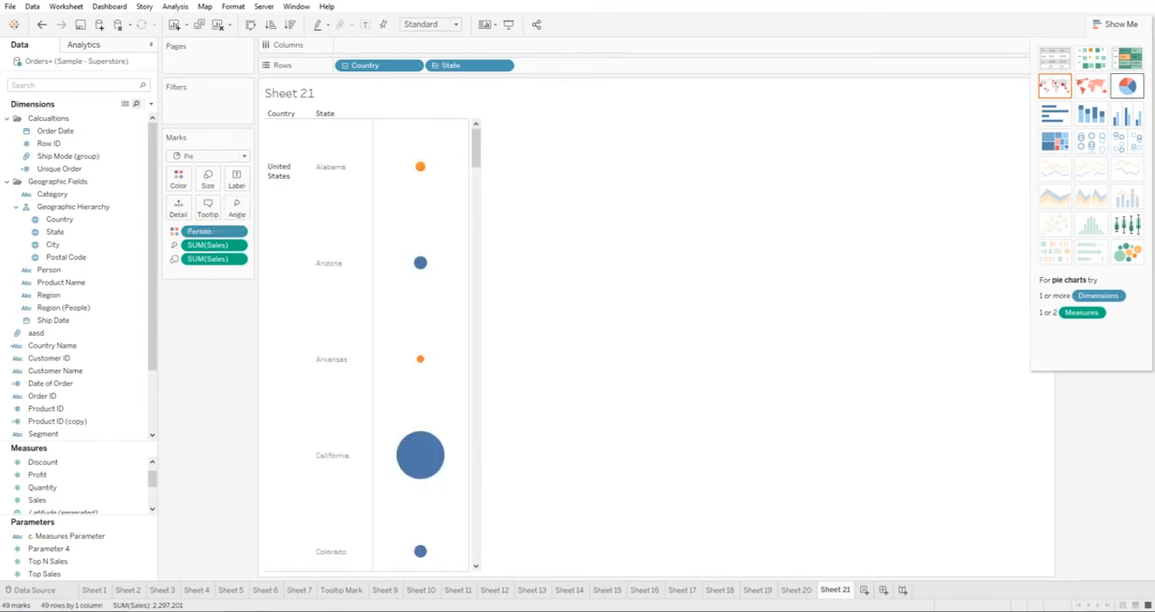
click(1054, 114)
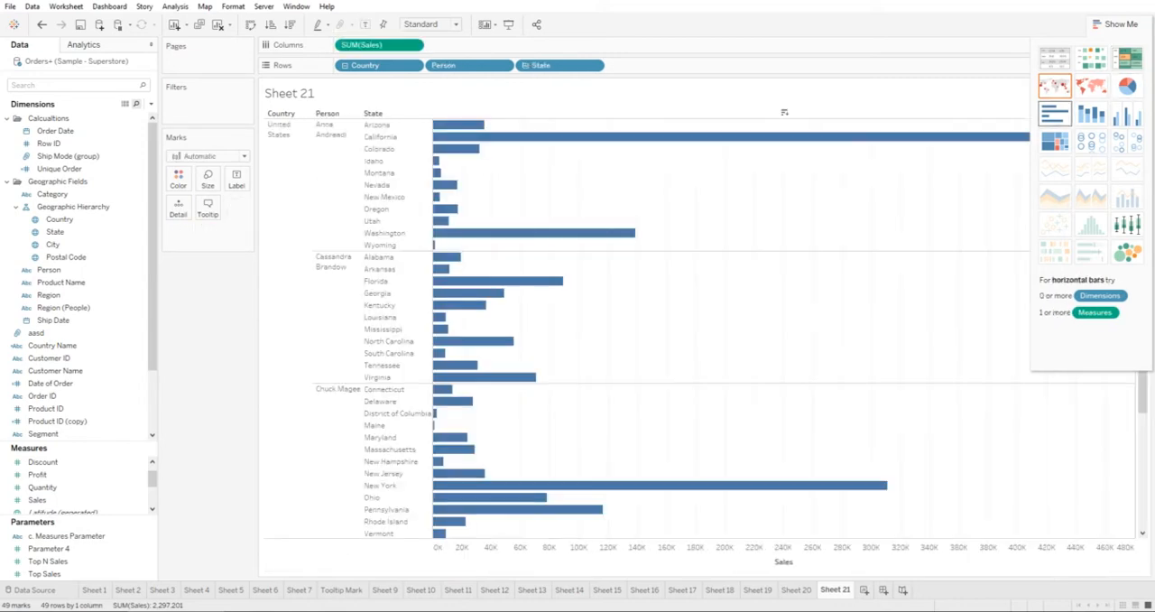
click(1091, 114)
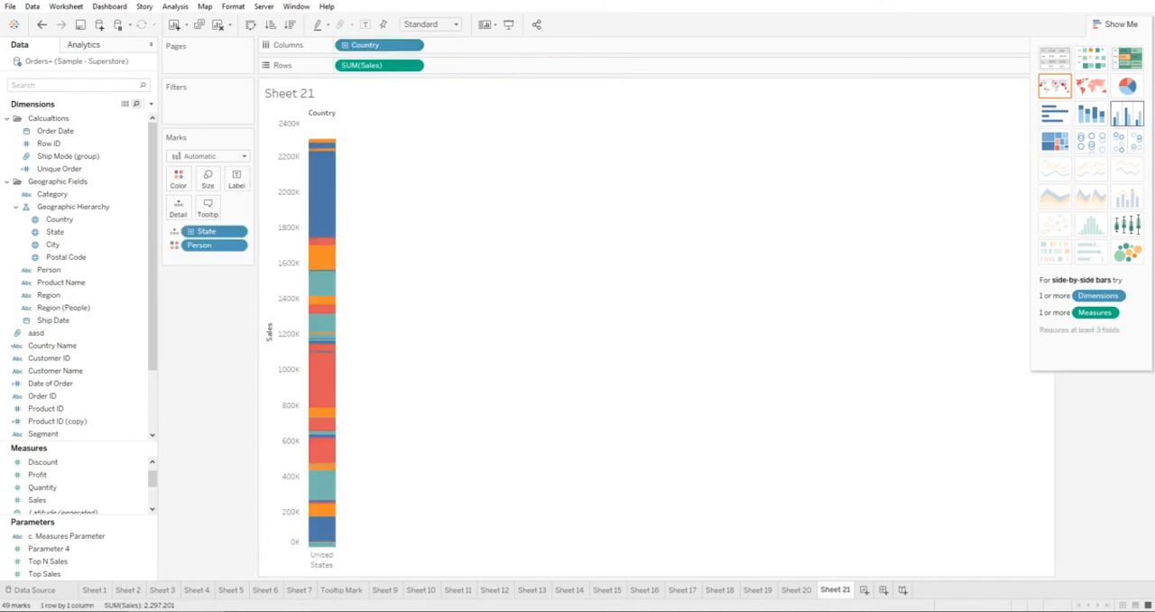
click(1126, 114)
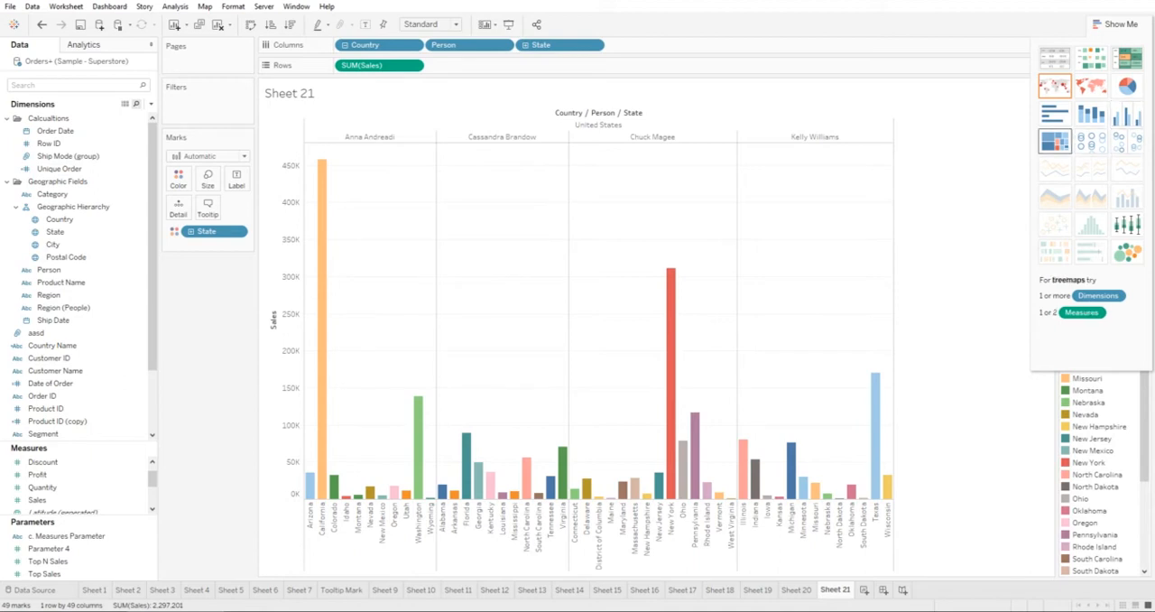
Try the same Sales view as a treemap, circle views, packed bubbles and a box-and-whisker plot.
click(1053, 140)
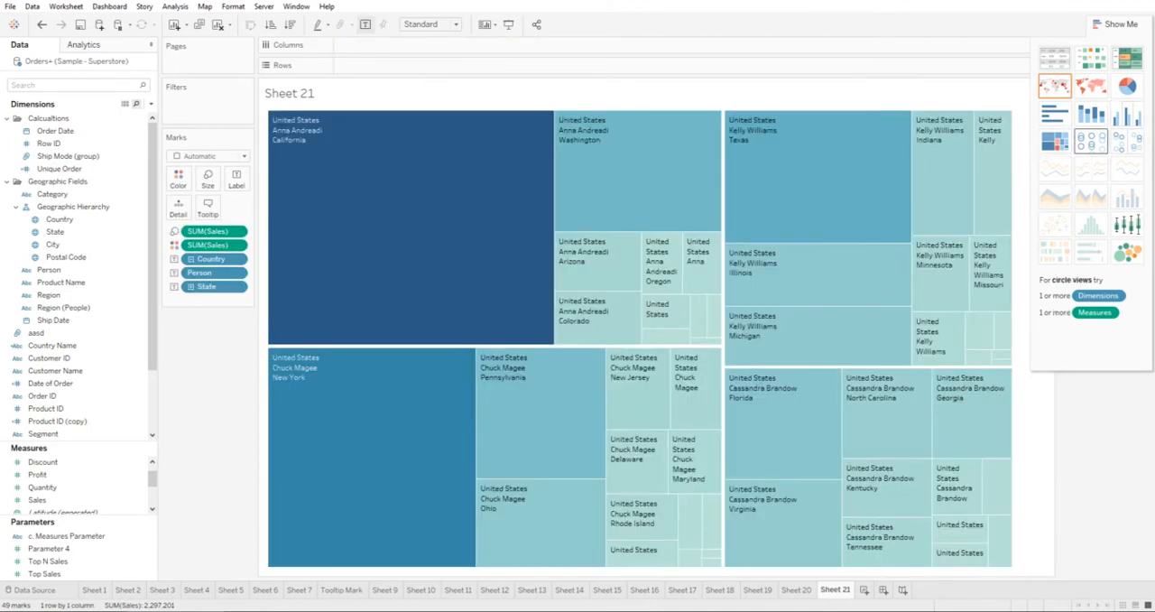
click(1090, 141)
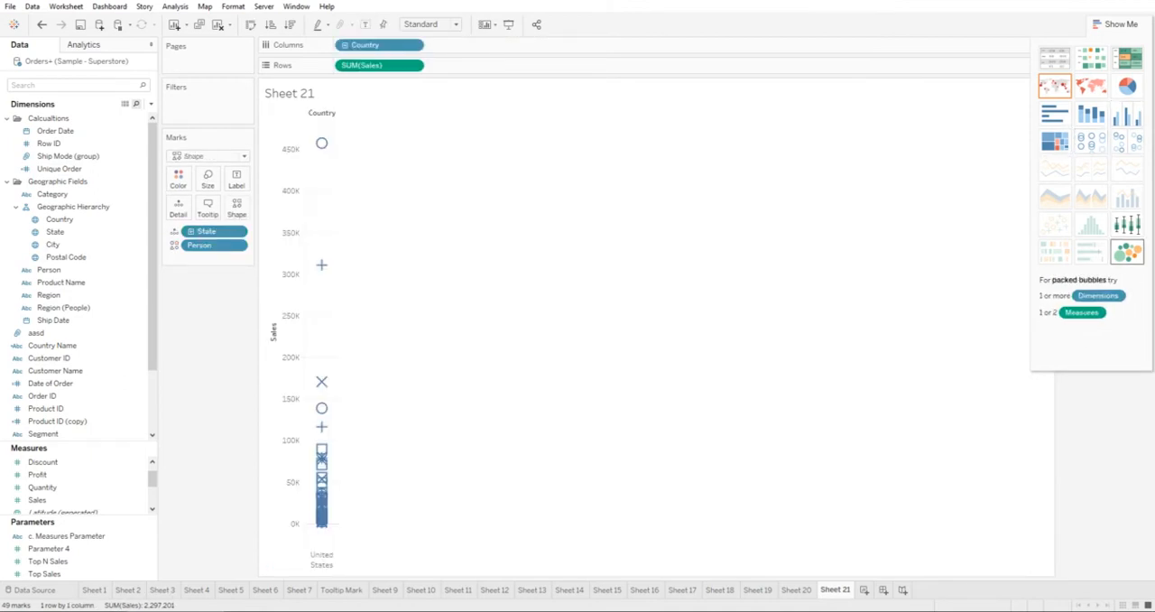
click(1126, 252)
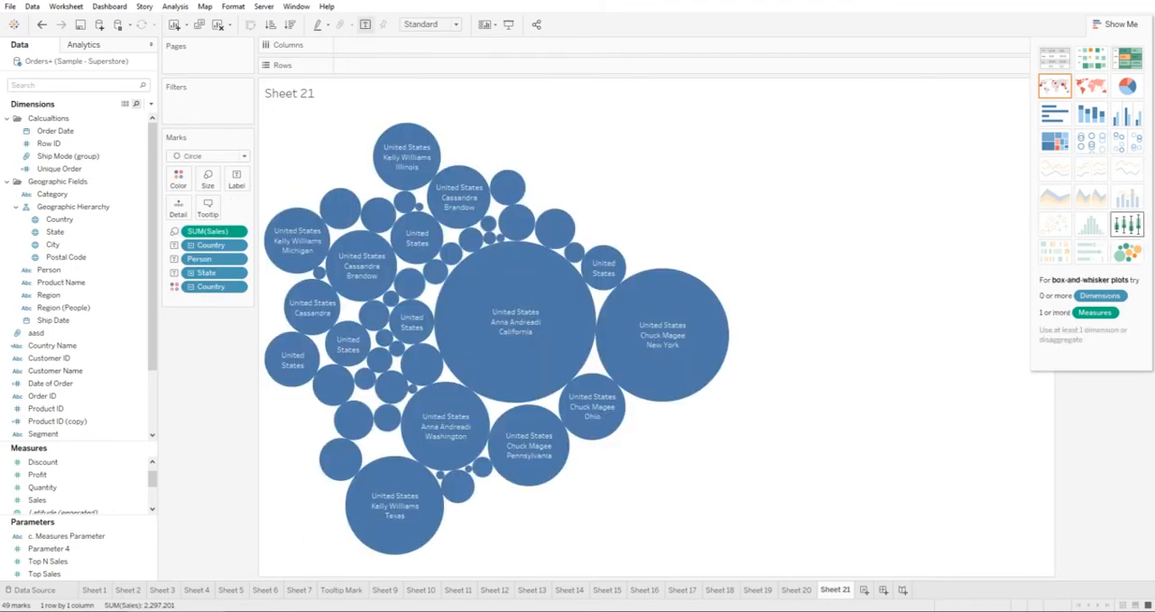
click(1127, 224)
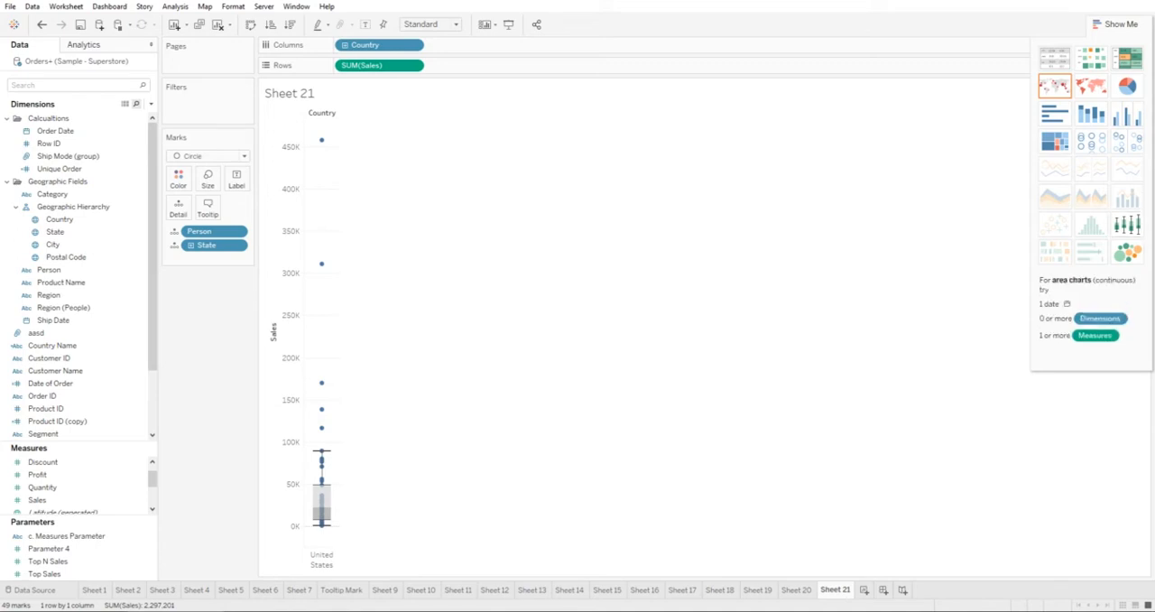
Clear the worksheet and show the Sales measure alone as a text table.
click(52, 345)
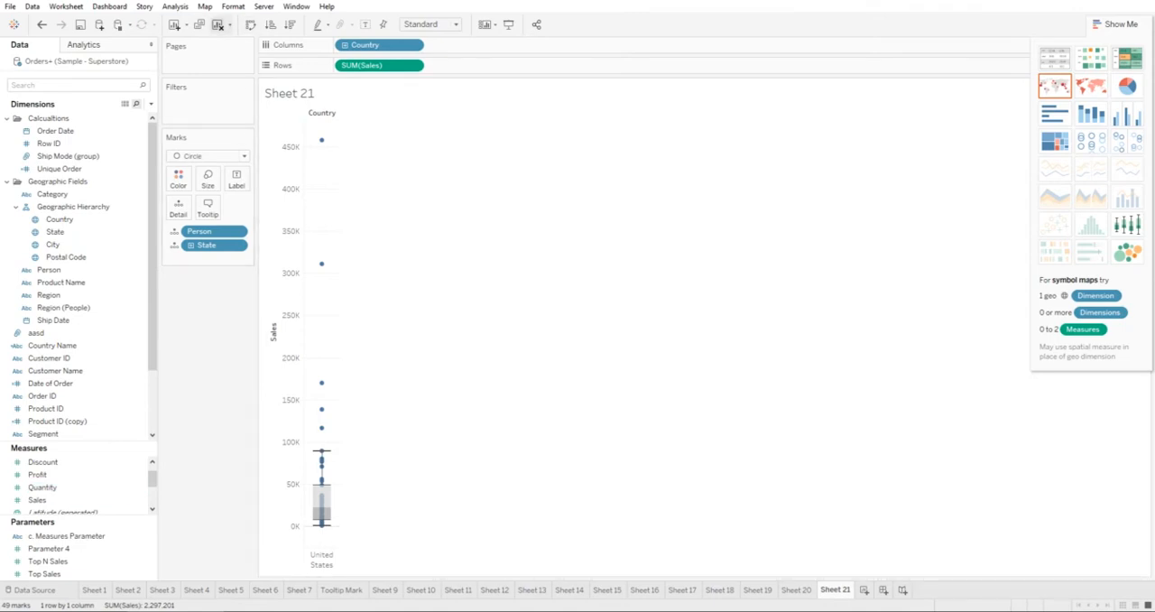
click(218, 25)
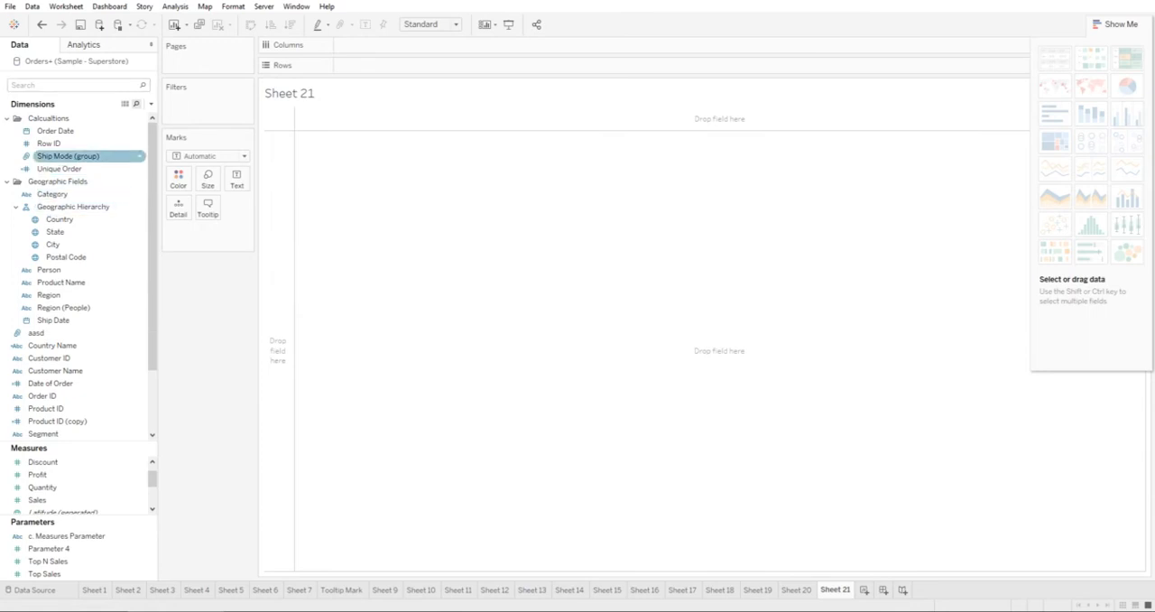
click(59, 219)
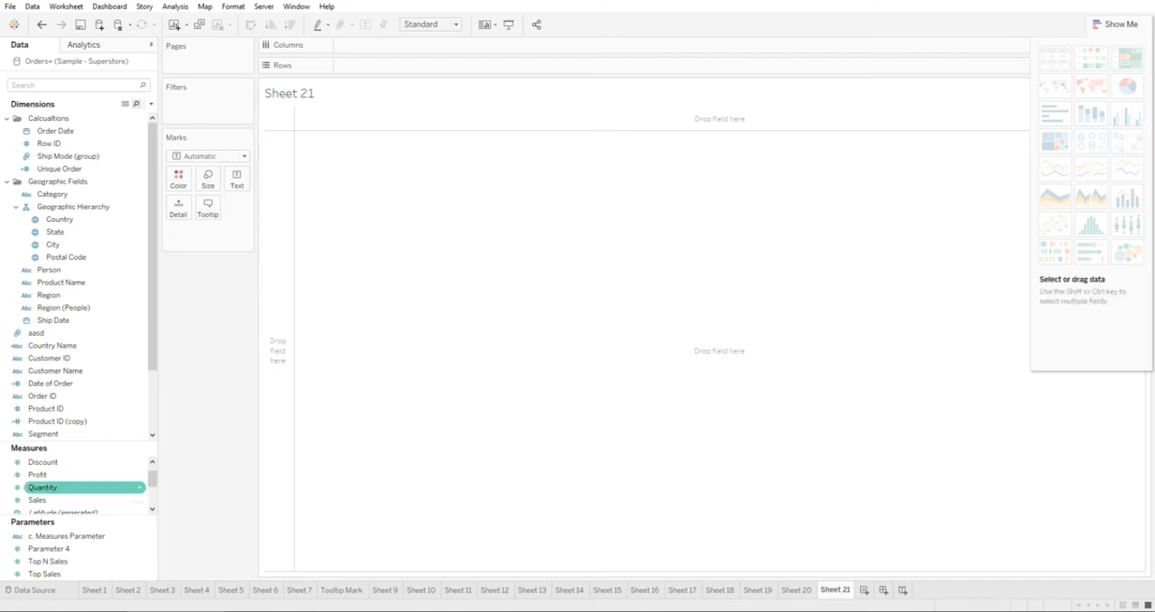
click(54, 499)
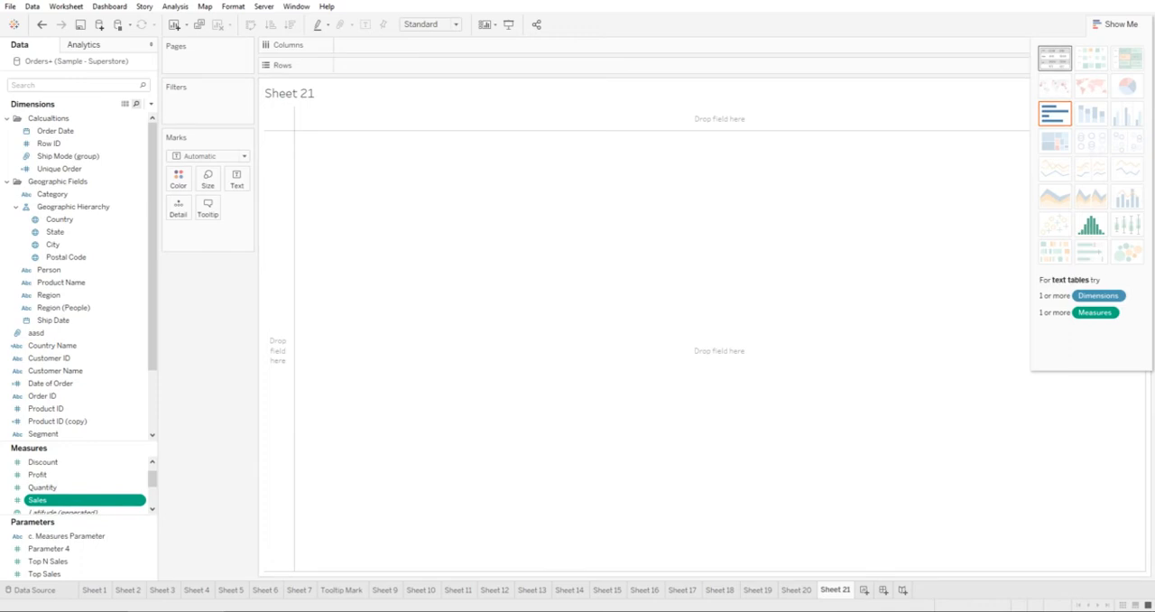
click(1053, 57)
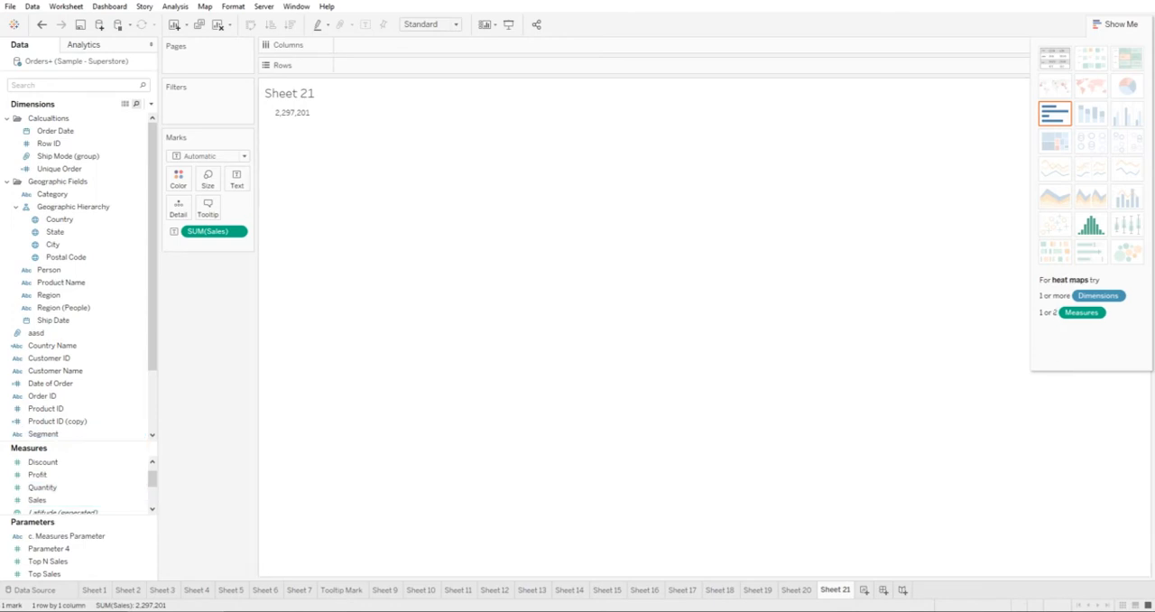
Show the Sales measure alone as a horizontal bar and convert the view to a histogram.
click(51, 295)
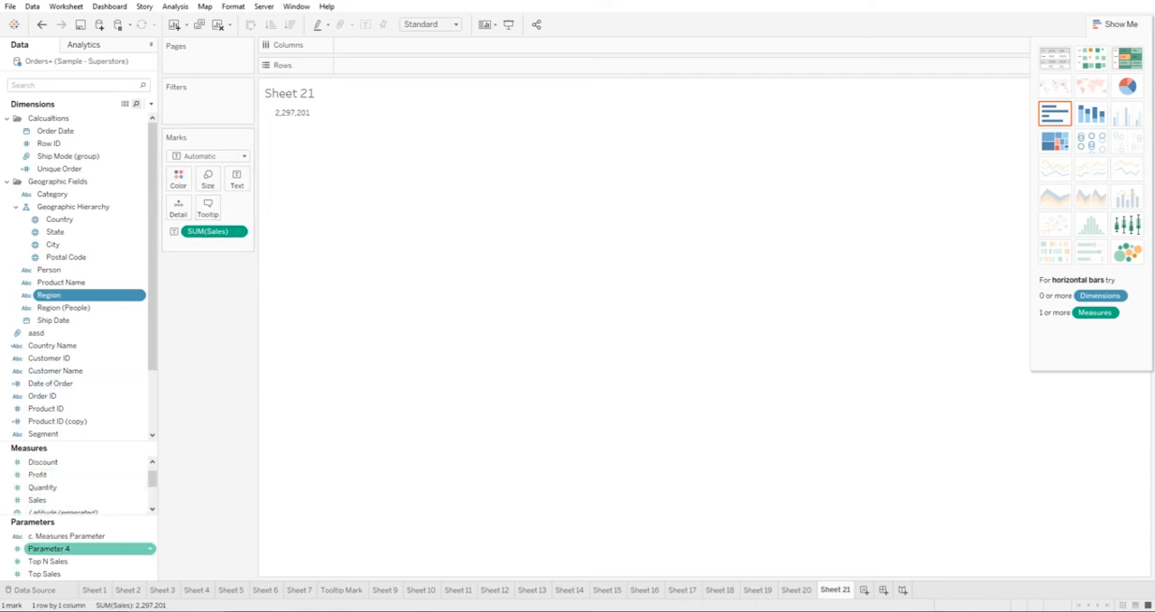
click(54, 500)
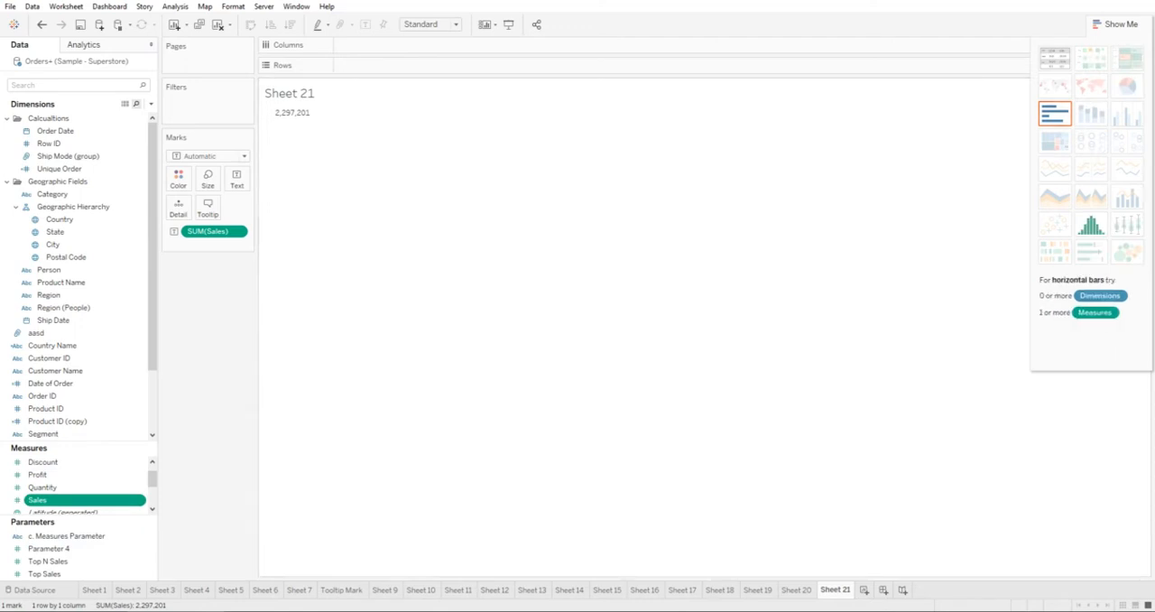
click(1055, 114)
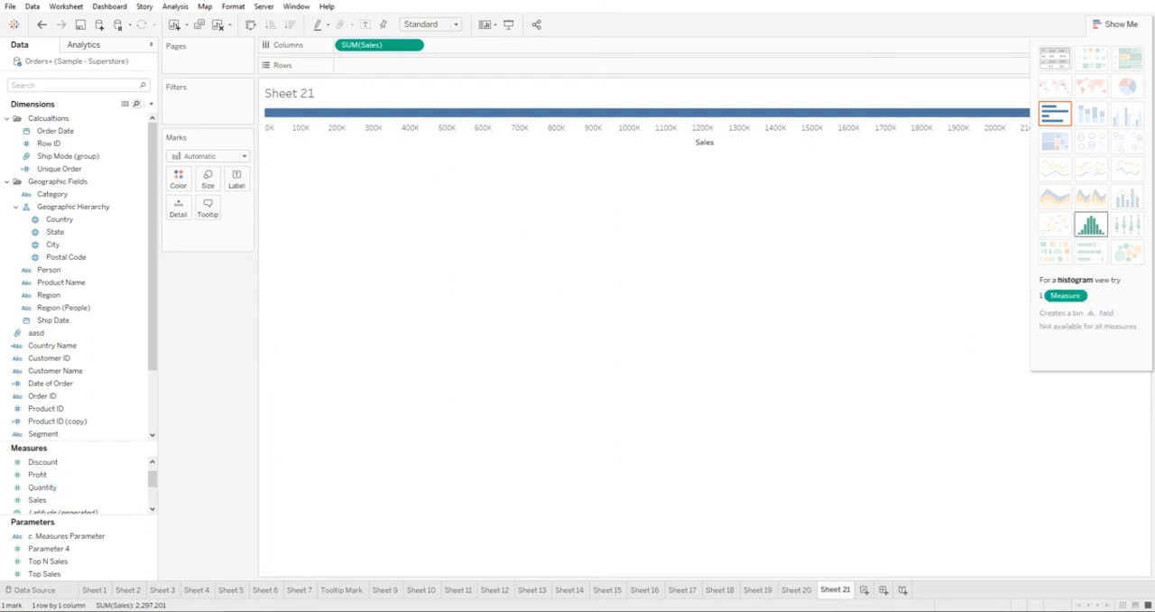
click(1090, 224)
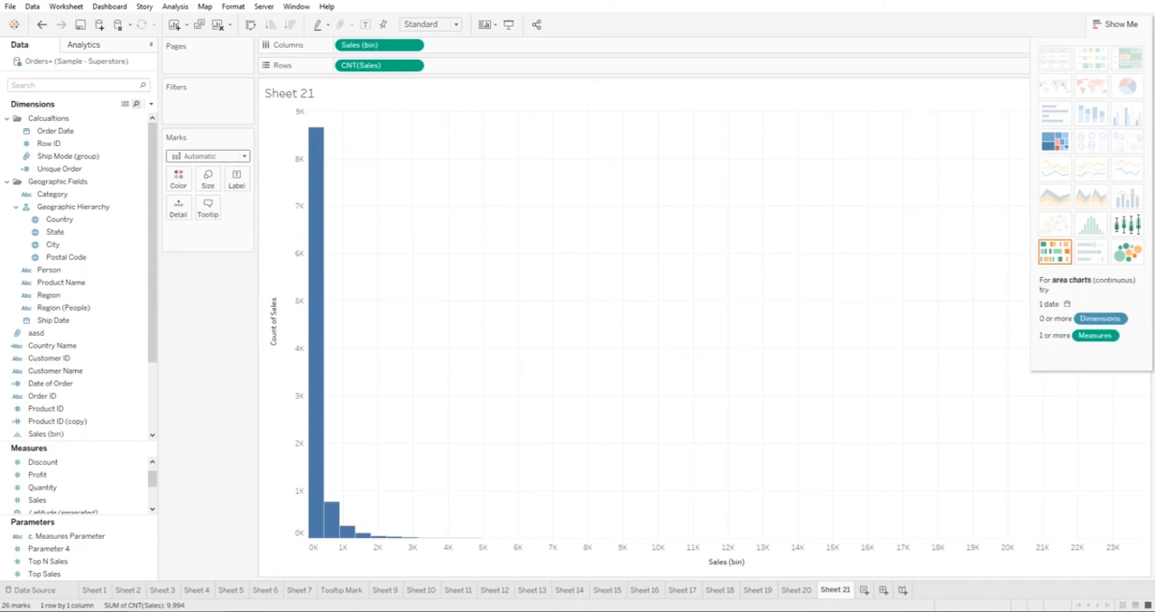
Try the Sales histogram as a treemap and remove all of its fields from the worksheet.
click(1053, 141)
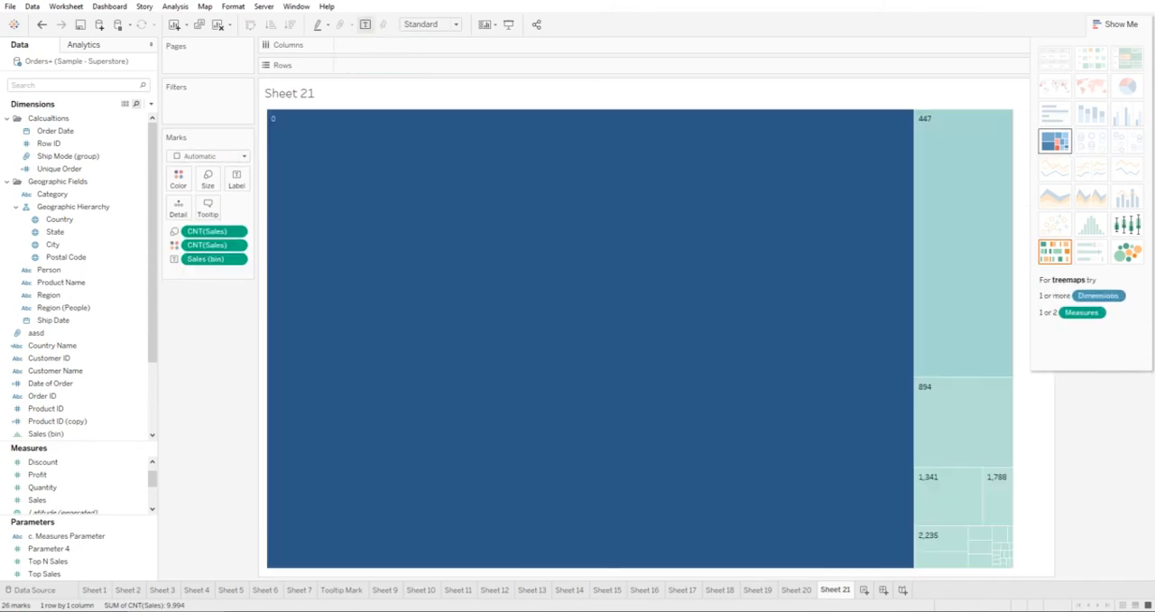
drag(213, 259, 209, 360)
drag(213, 231, 203, 361)
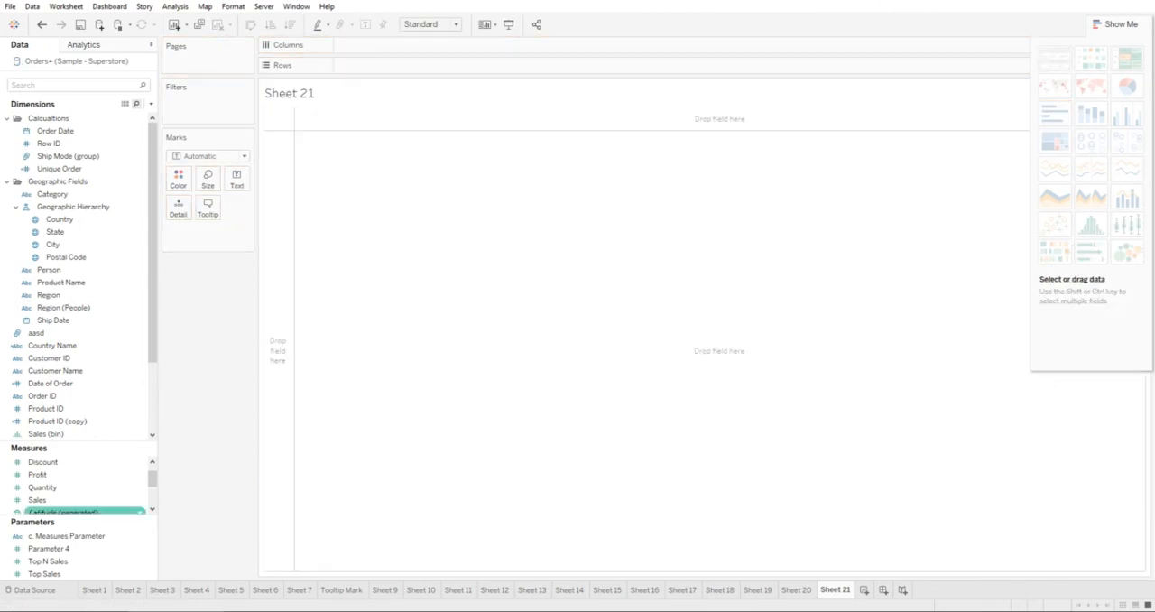
Show the Sales measure alone as a text table and horizontal bar, and convert it back to a histogram.
click(37, 500)
click(1053, 59)
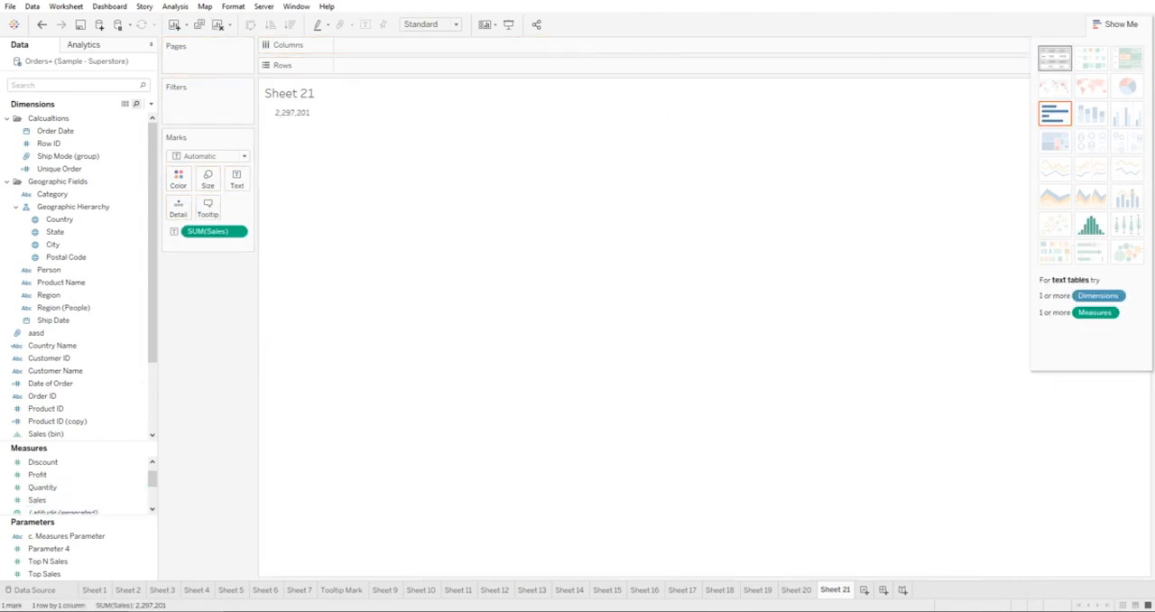
click(1053, 113)
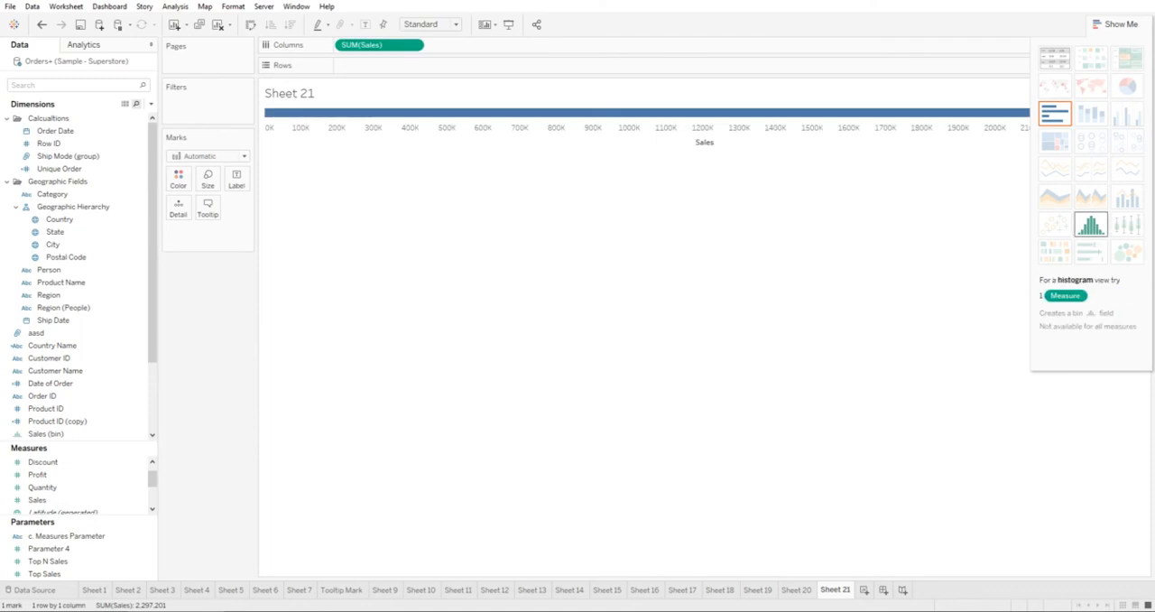
click(1089, 224)
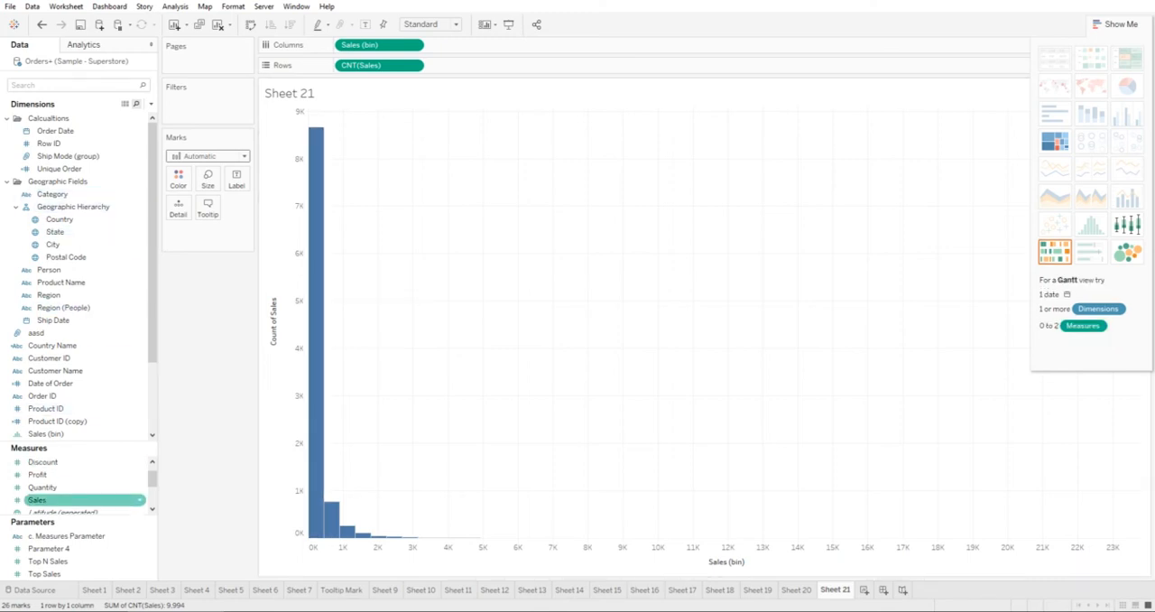
Build a continuous area chart from Order Date and Sales, removing the leftover Sales (bin) and CNT(Sales) fields from the view.
click(45, 487)
click(41, 500)
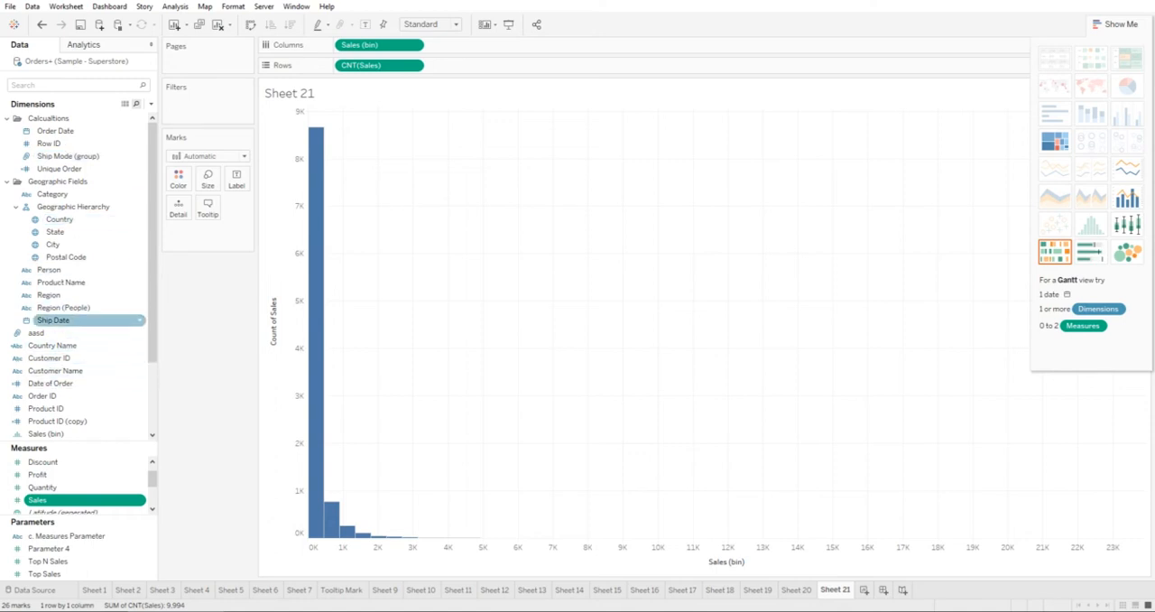
ctrl+click(86, 130)
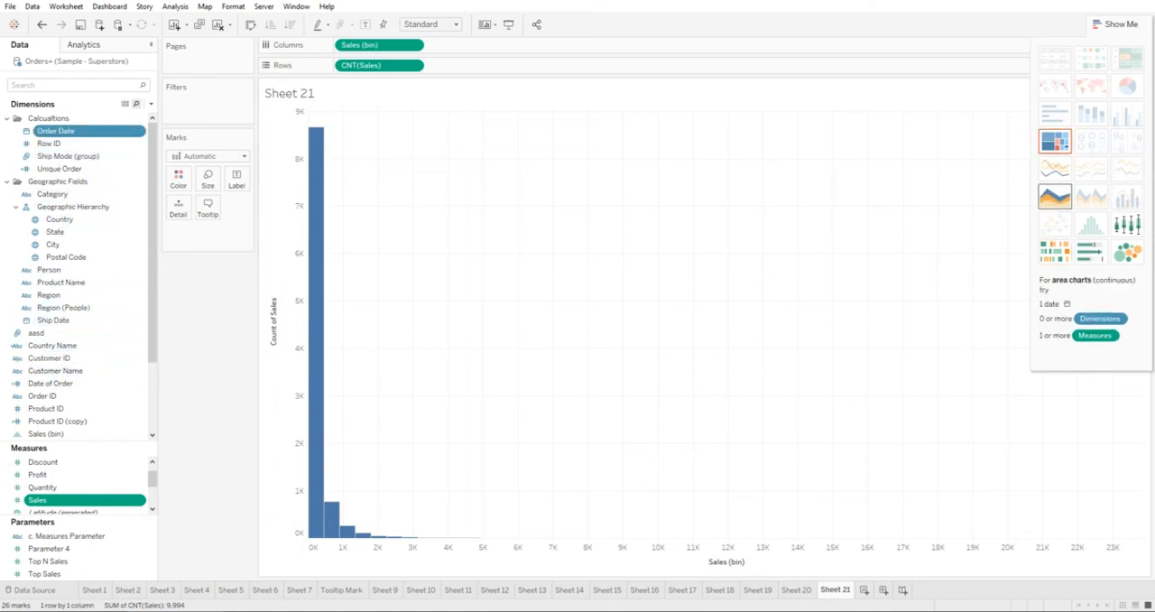
click(1054, 196)
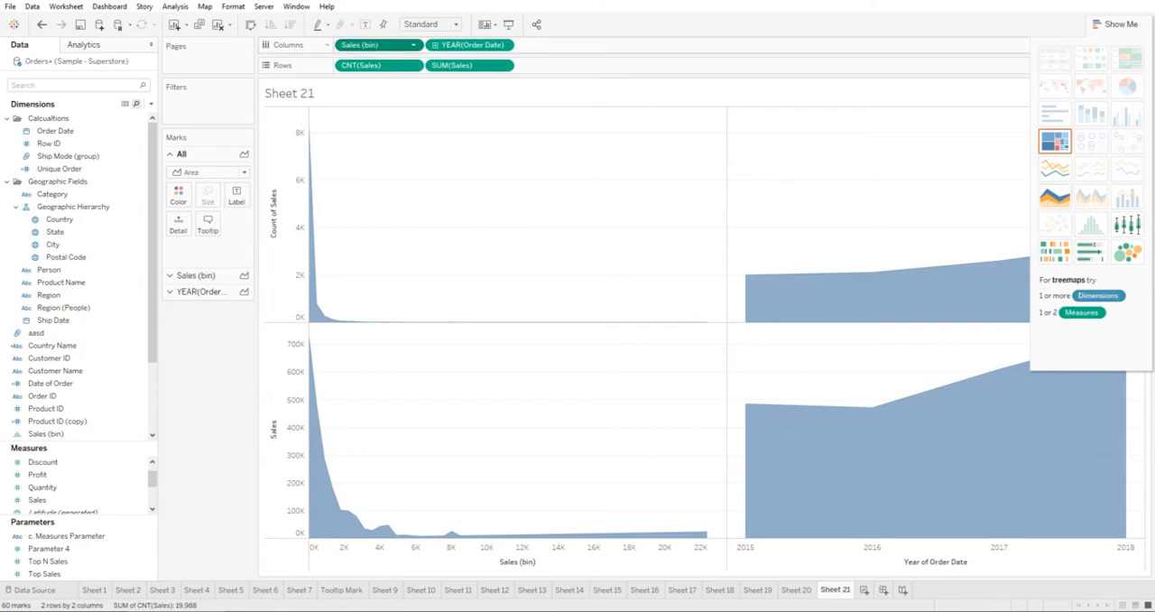
drag(379, 45, 208, 356)
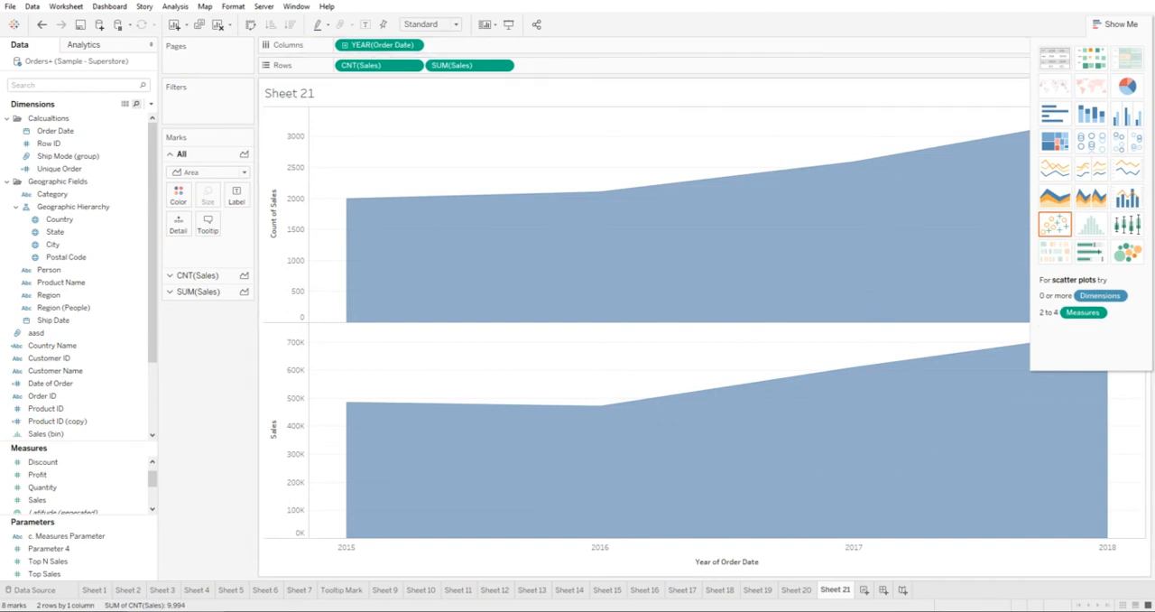
drag(379, 65, 198, 434)
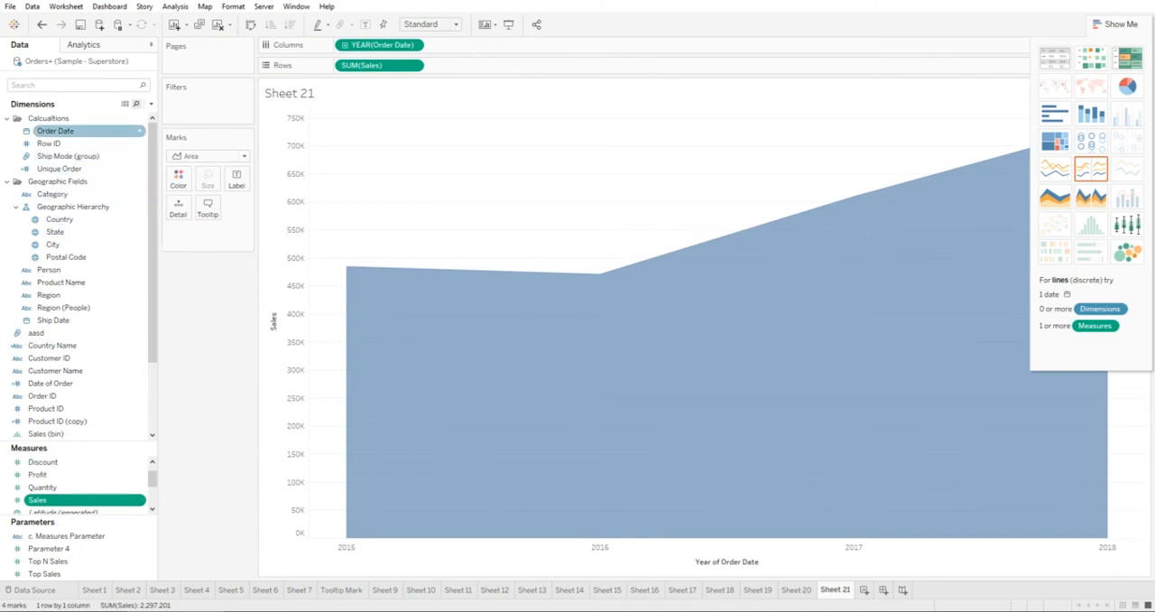
Try Order Date and Sales as another area chart and a treemap, ending with a pie chart of Sales by year.
ctrl+click(56, 131)
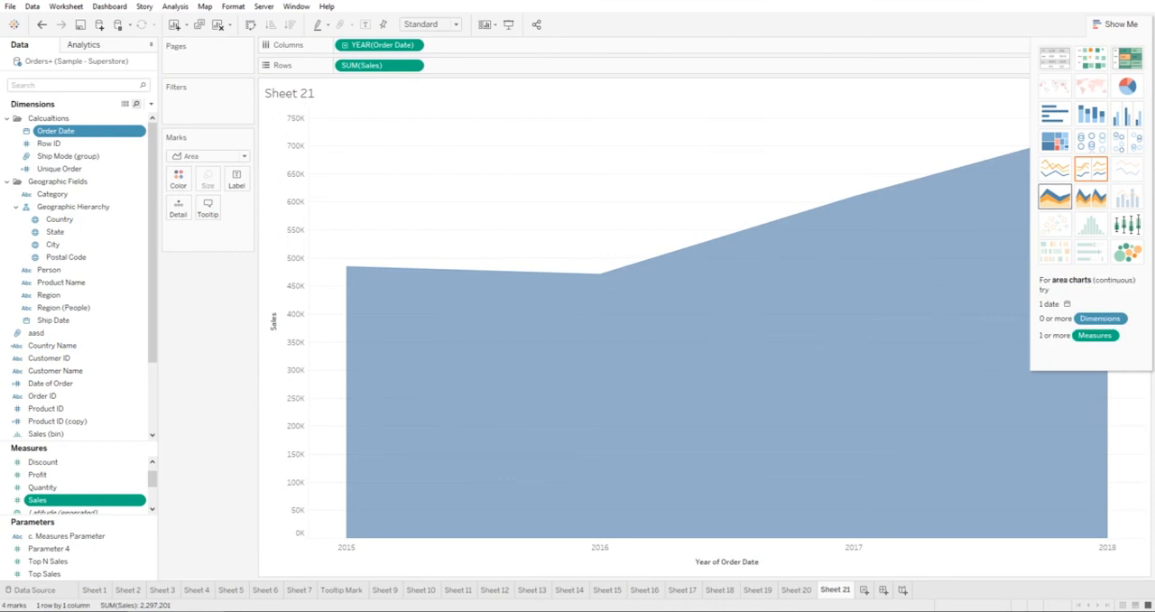
click(1089, 196)
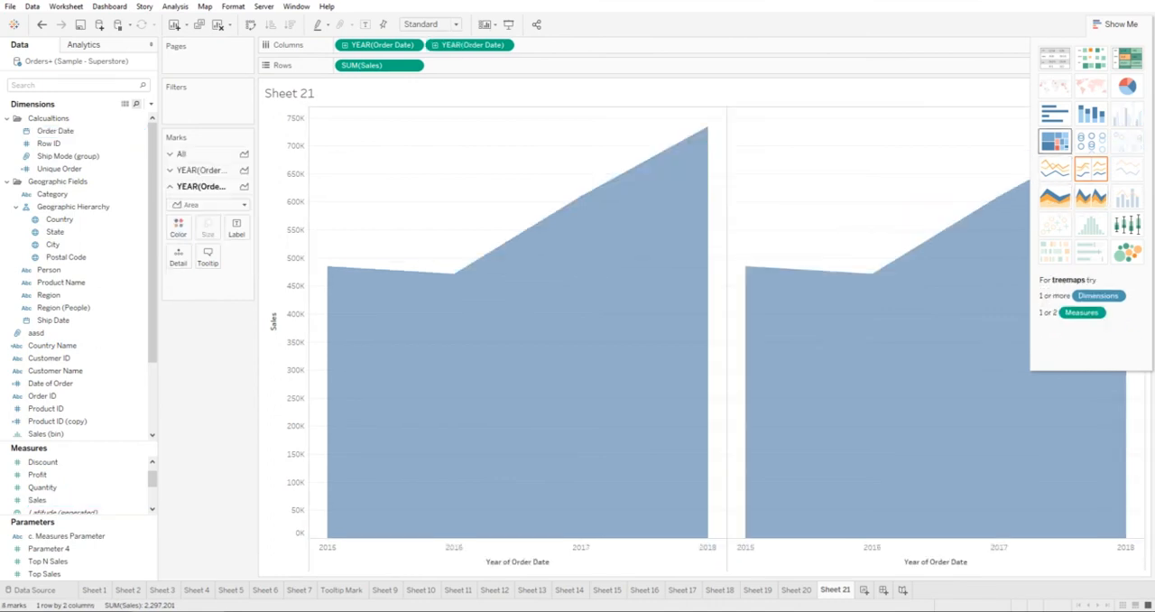
click(1053, 141)
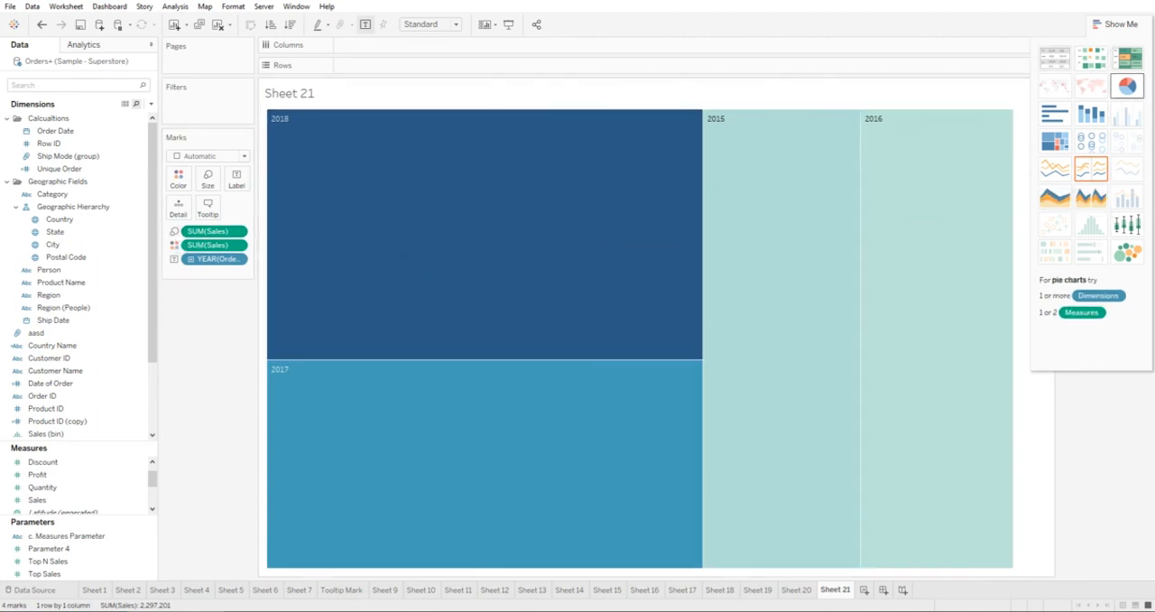
click(1126, 86)
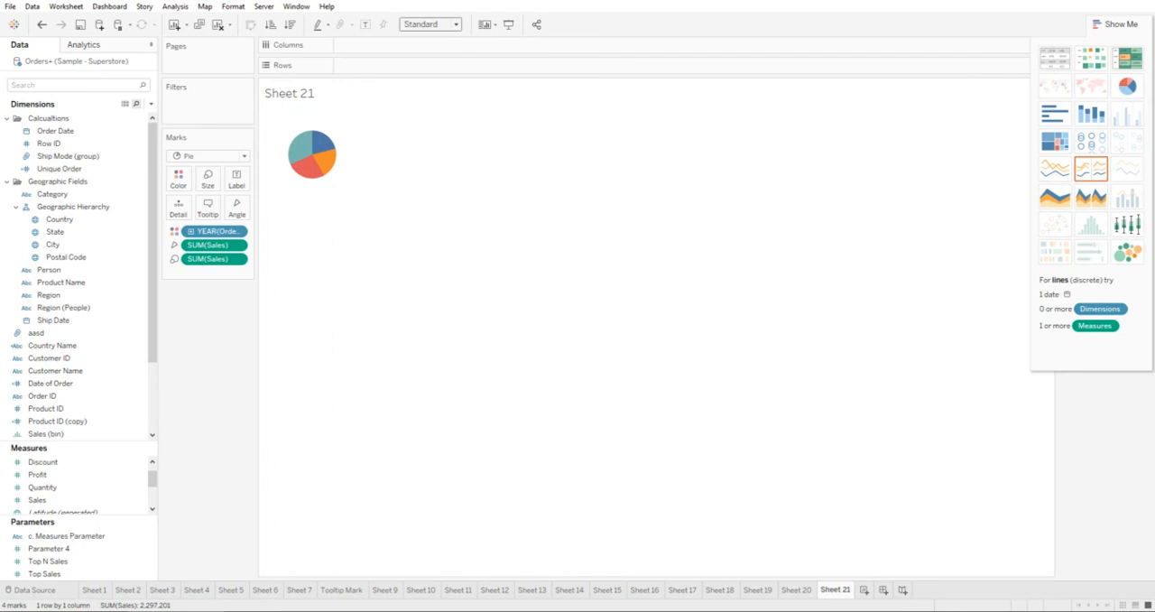
Fit the pie chart to Entire View, label its slices with the order year and Sales, and close Show Me.
click(430, 24)
click(427, 73)
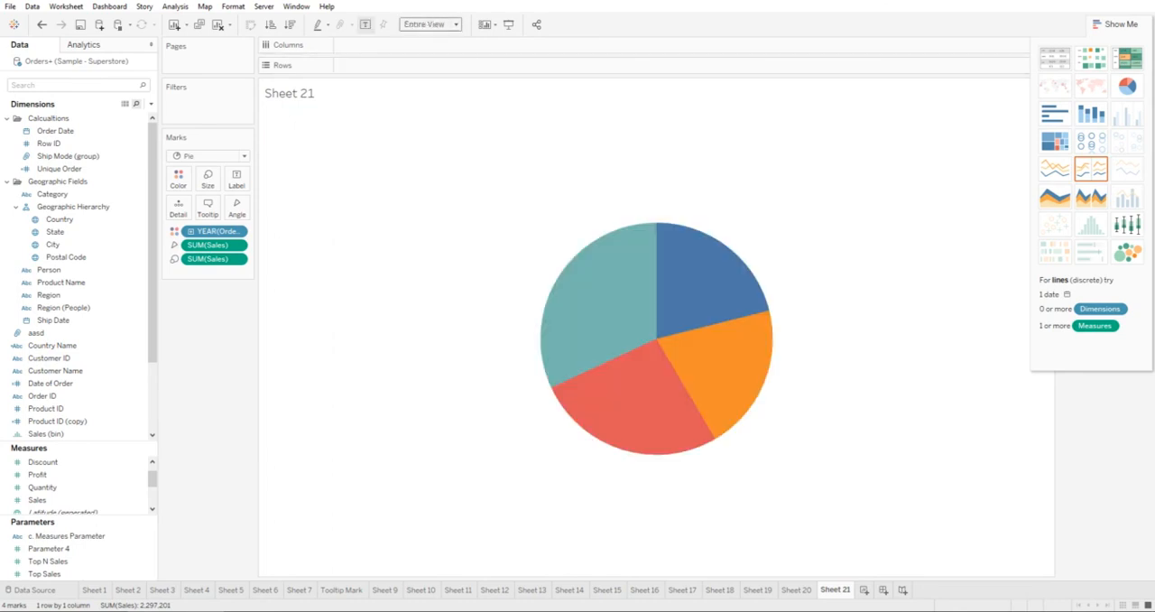
click(364, 24)
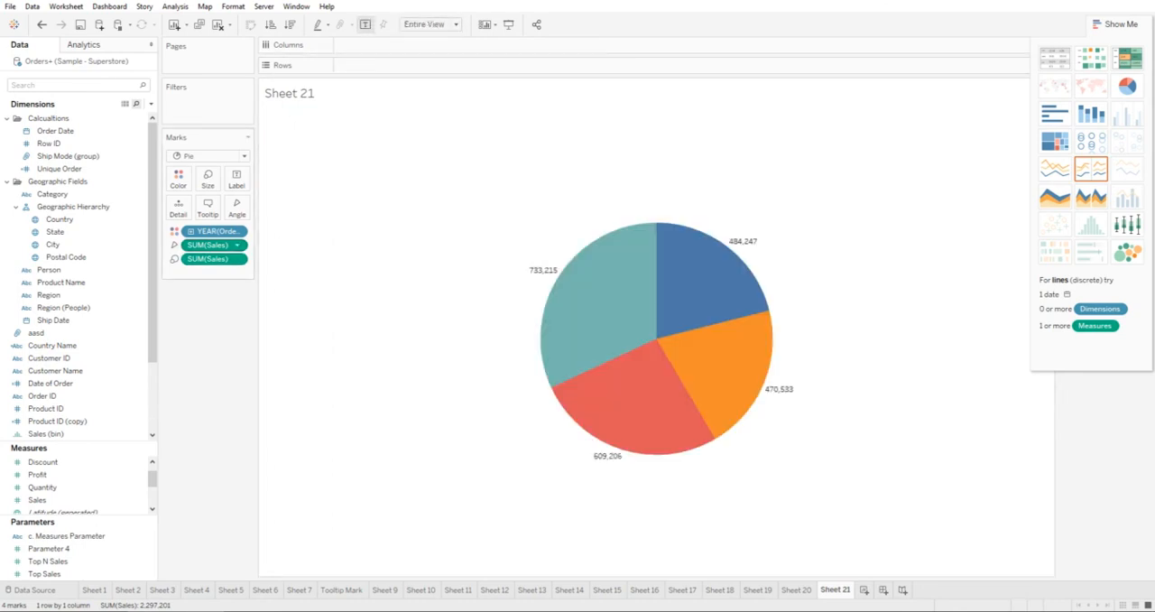
drag(214, 231, 237, 179)
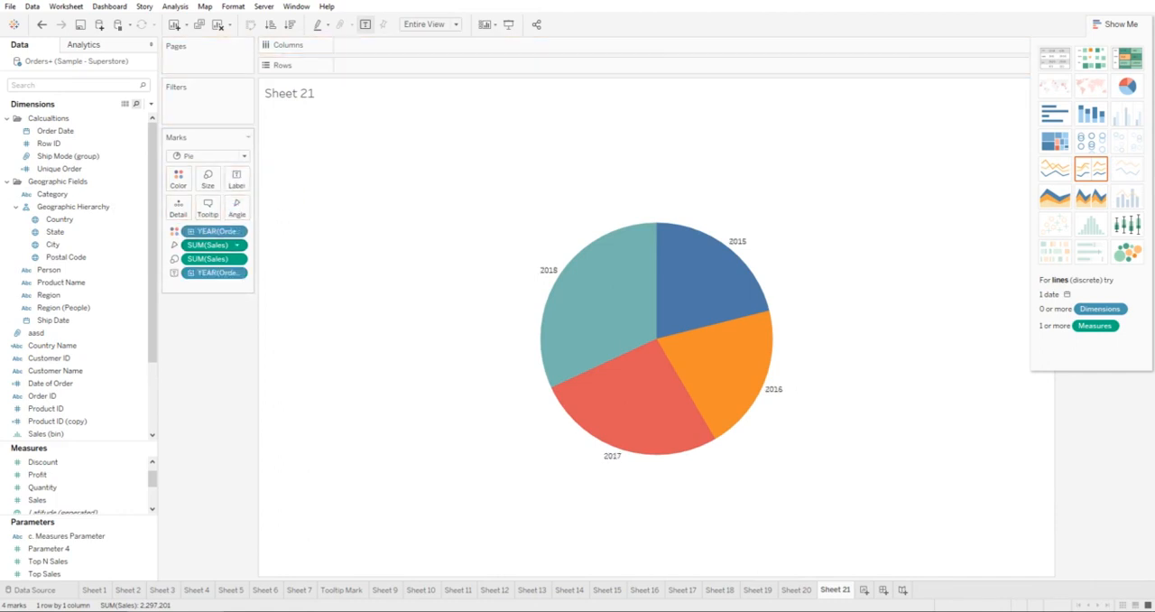
drag(217, 244, 236, 179)
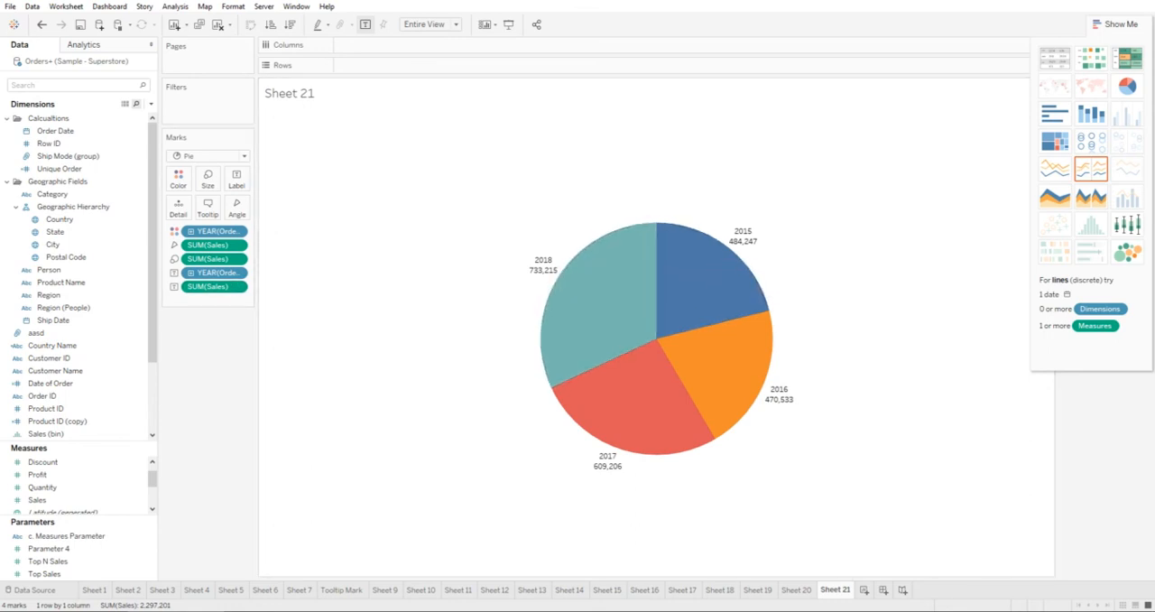
click(1115, 25)
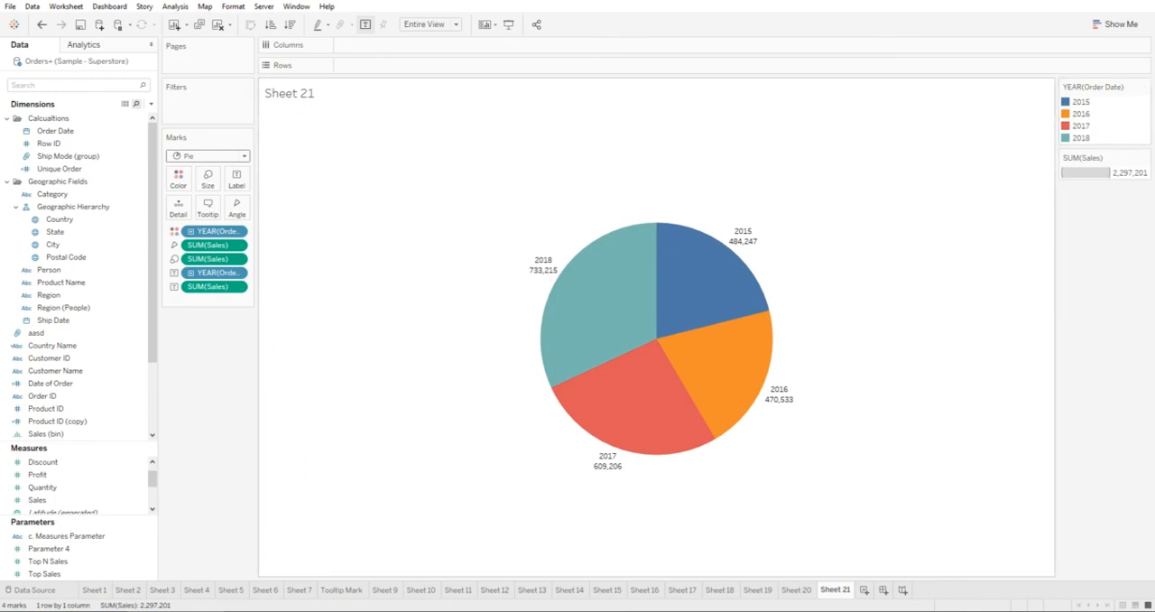